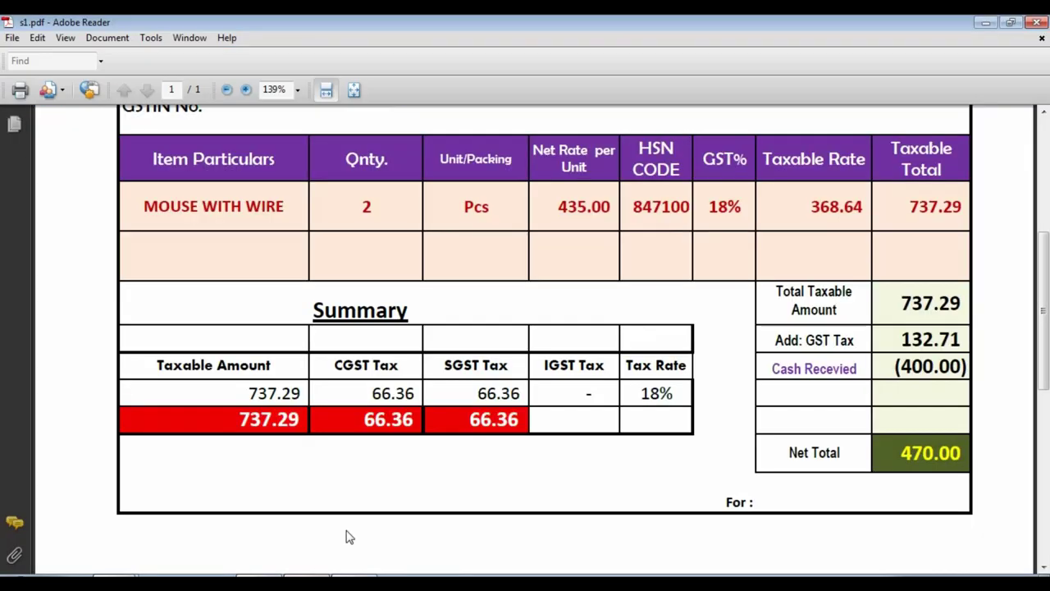
- Review the sales invoice in s1.pdf, covering its header details, item line with net rate, and GST summary
scroll(535, 332, up, 3)
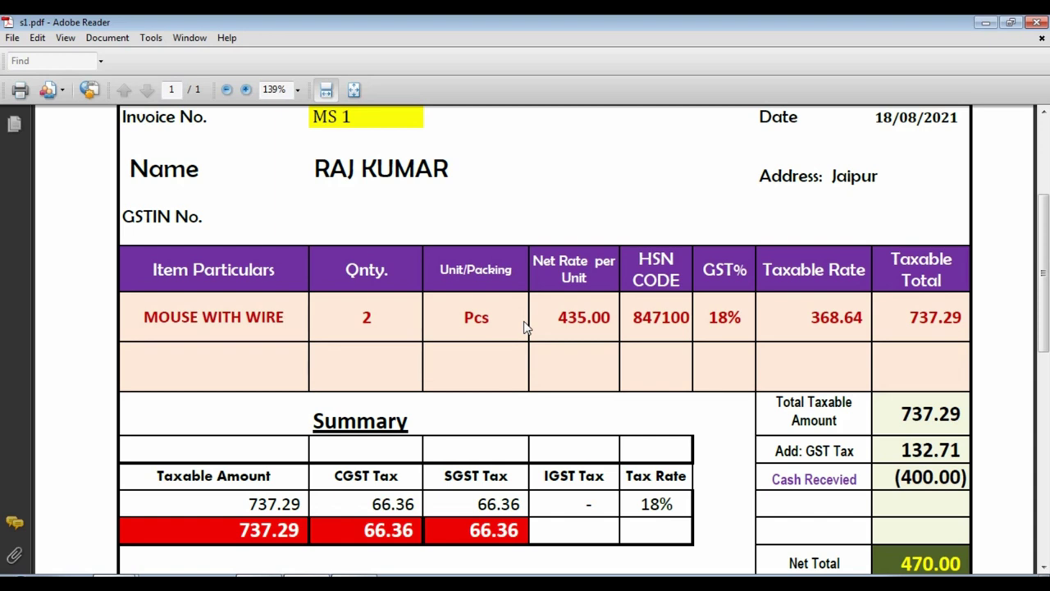
scroll(734, 358, down, 4)
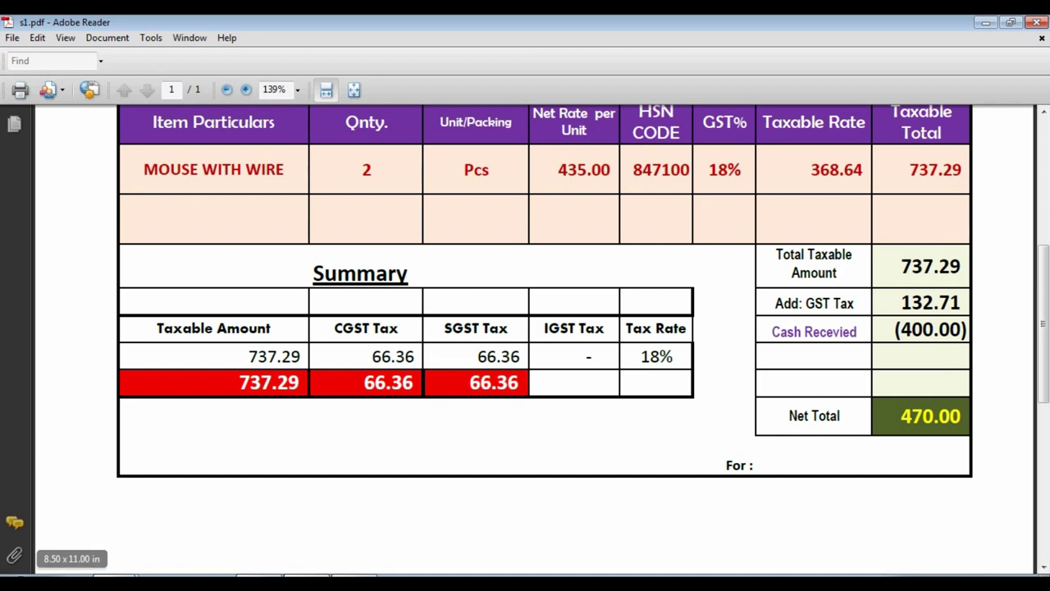
key(alt+Tab)
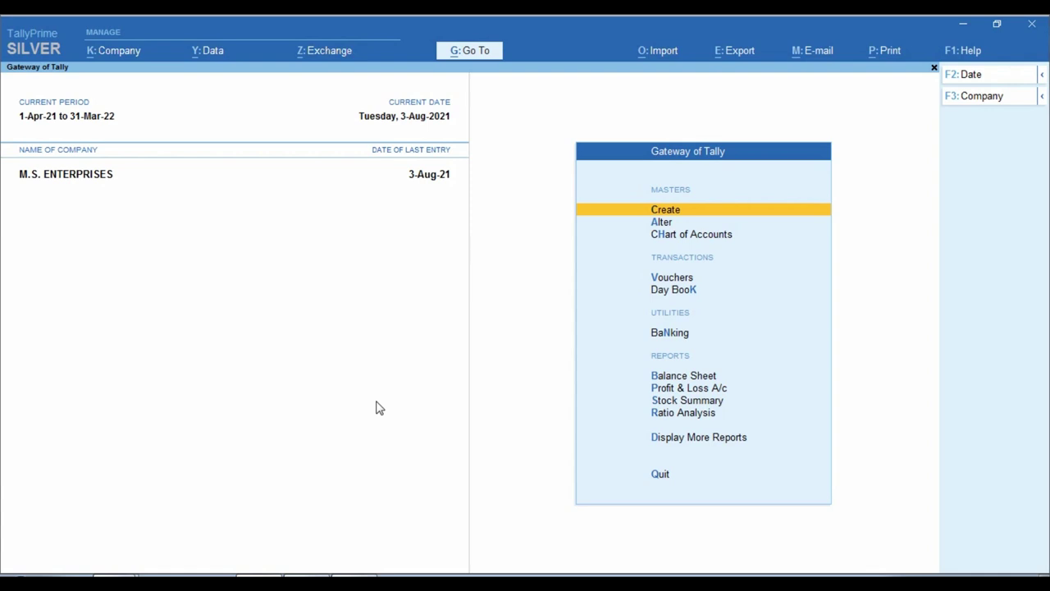
click(340, 574)
scroll(509, 291, up, 3)
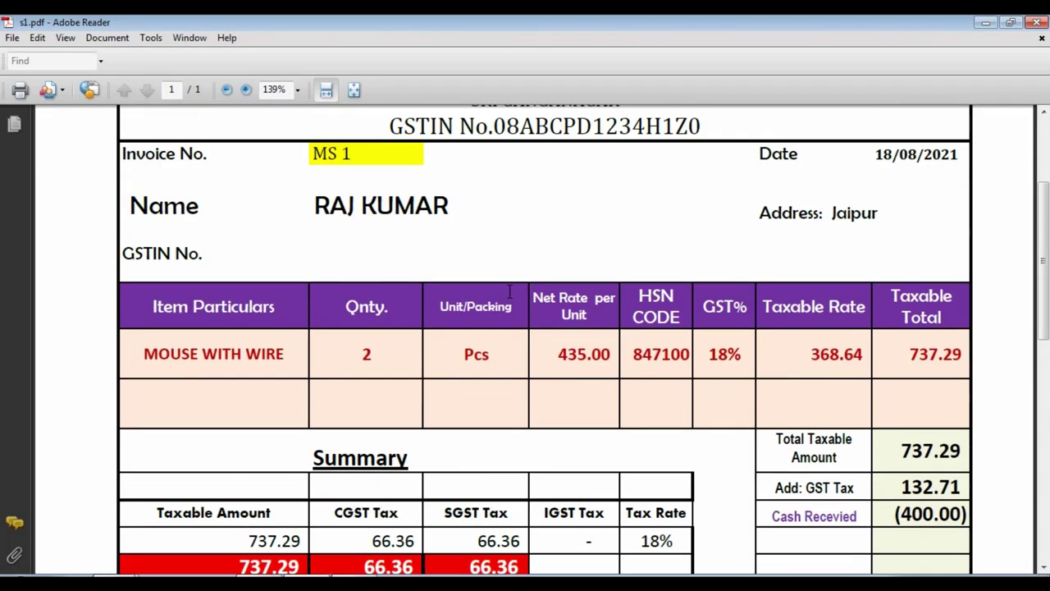
scroll(509, 291, down, 3)
scroll(495, 222, up, 5)
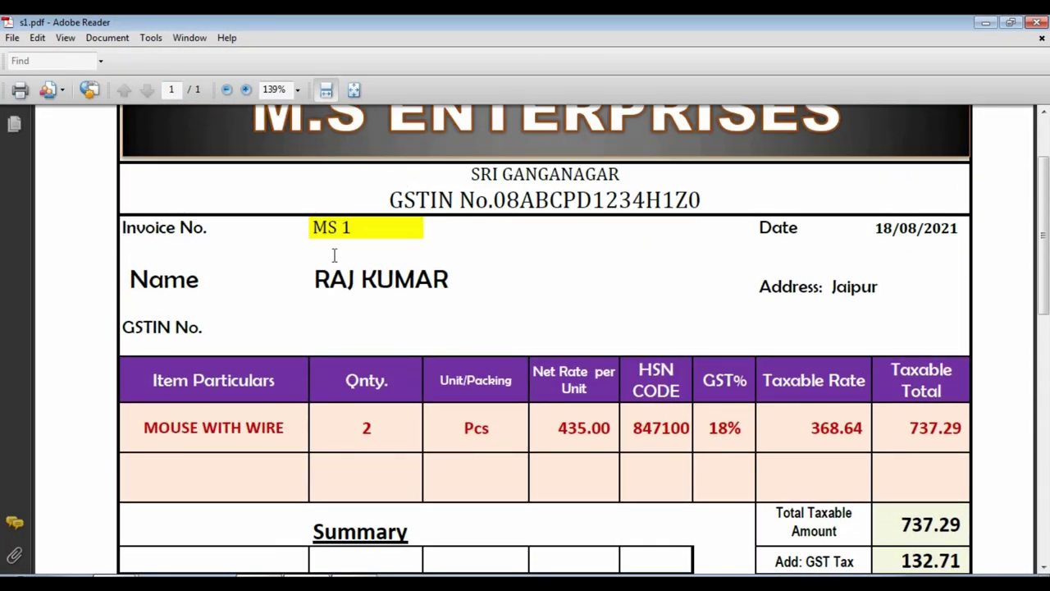
scroll(334, 256, up, 2)
scroll(684, 382, down, 9)
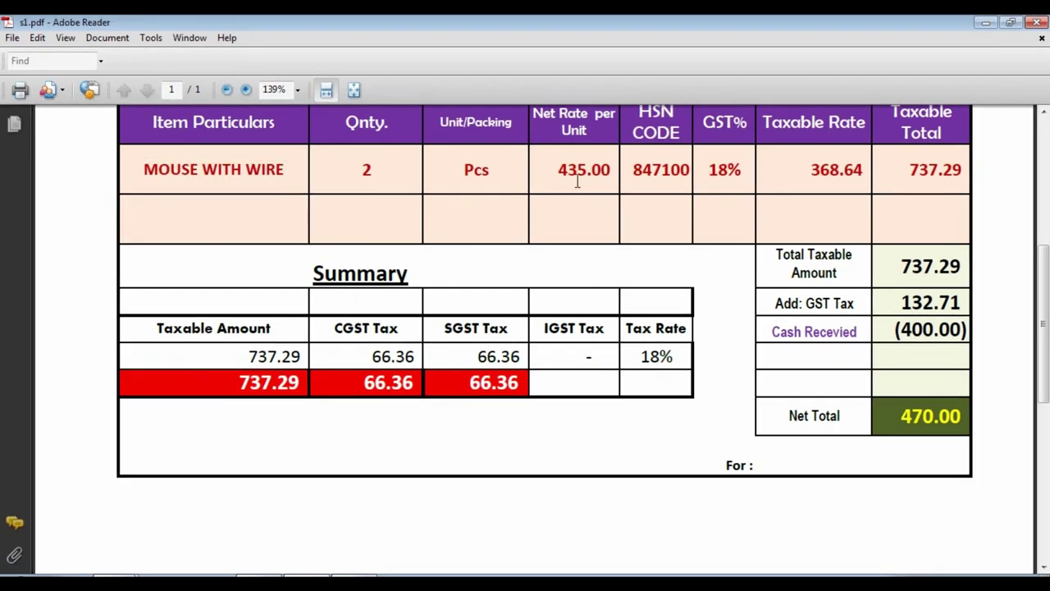
click(577, 179)
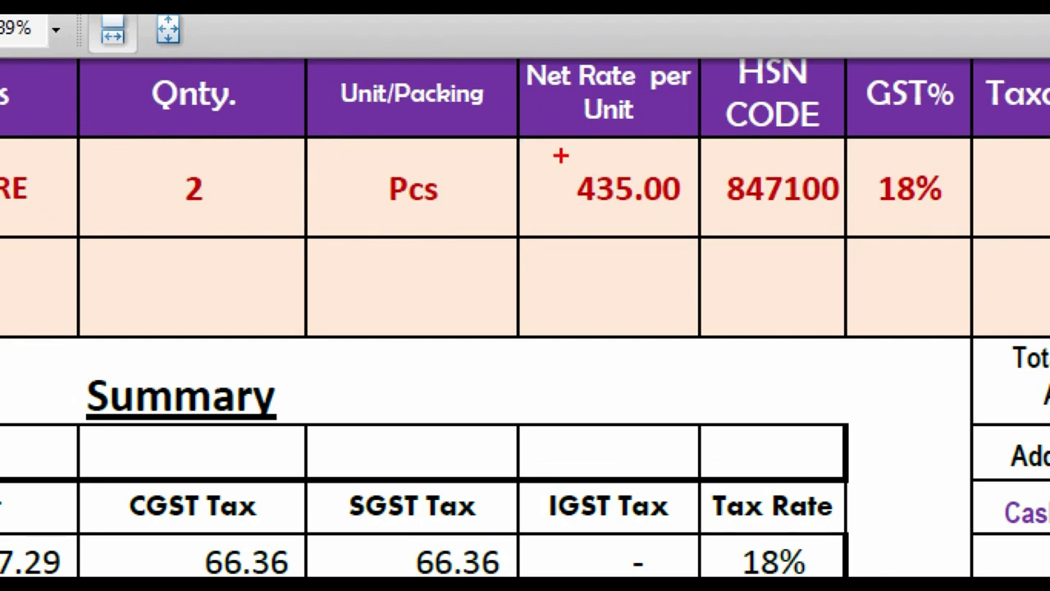
mouse_move(520, 132)
mouse_down()
mouse_move(564, 172)
mouse_move(677, 207)
mouse_up()
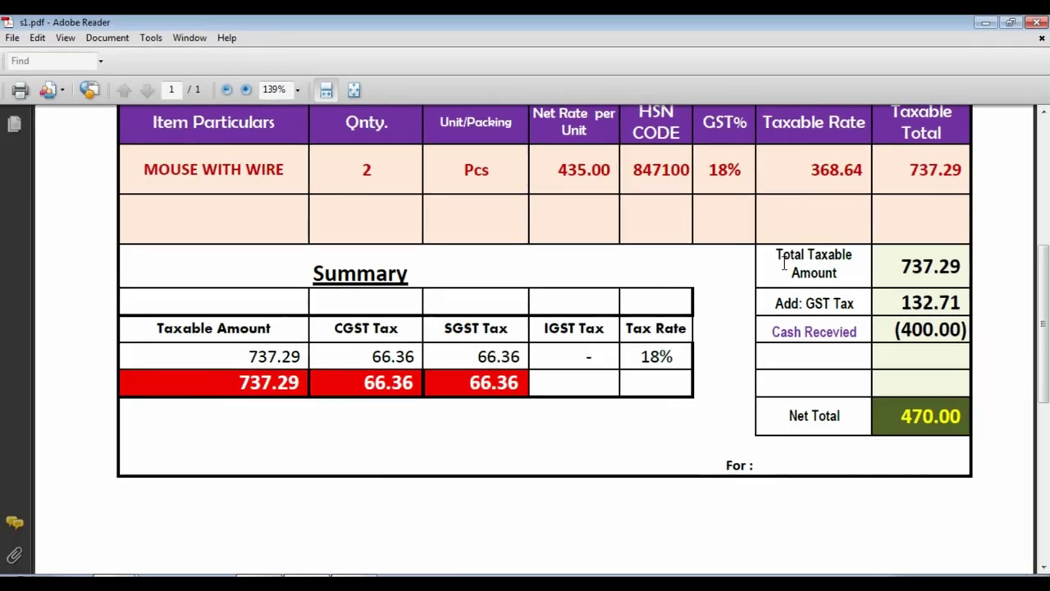
scroll(570, 195, up, 3)
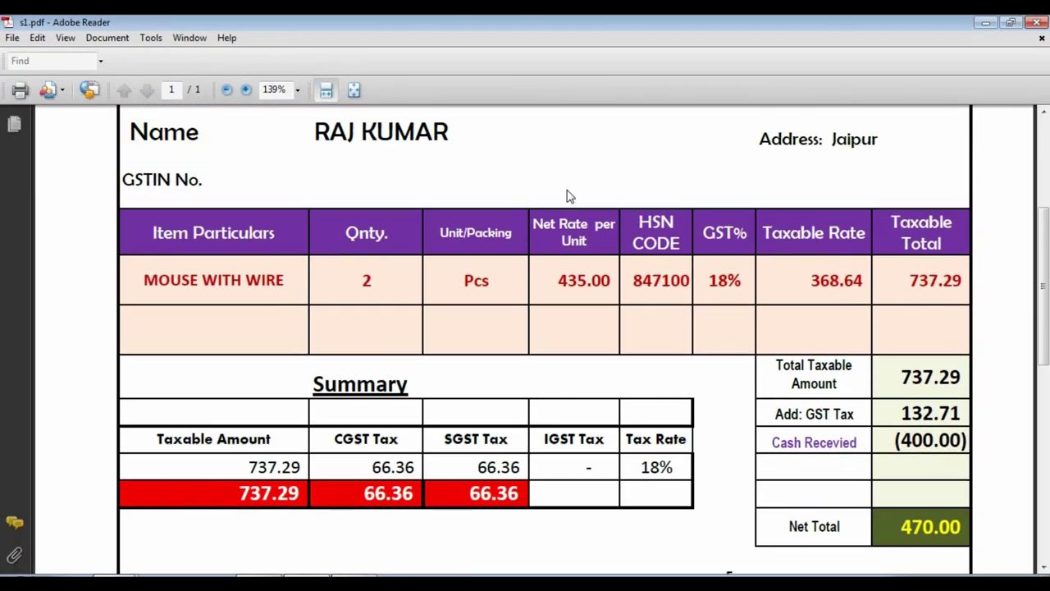
scroll(570, 195, up, 5)
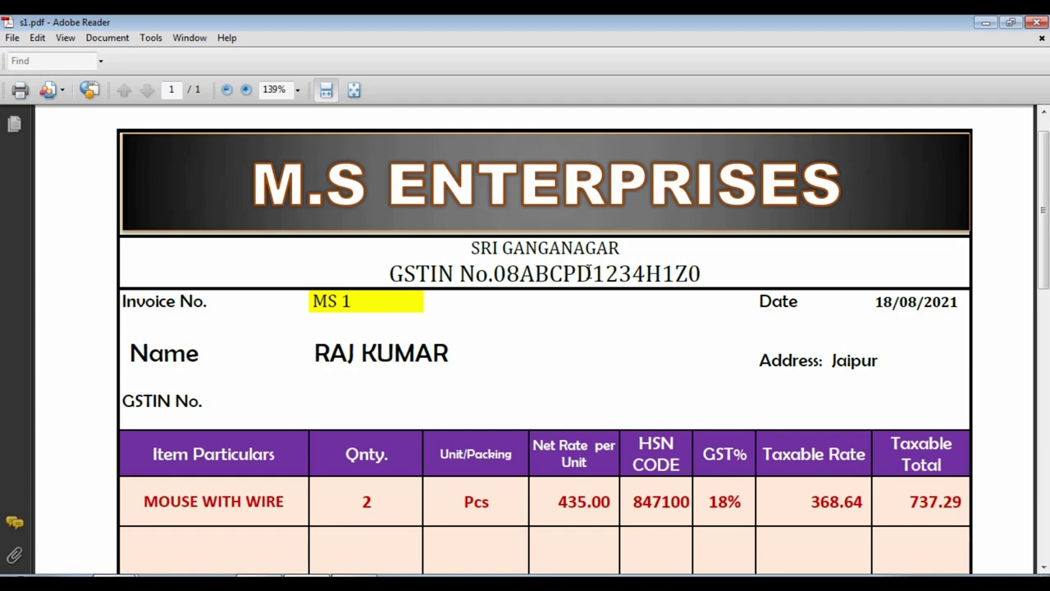
- Examine the cash received and net total amounts in the invoice's totals section
scroll(595, 284, down, 5)
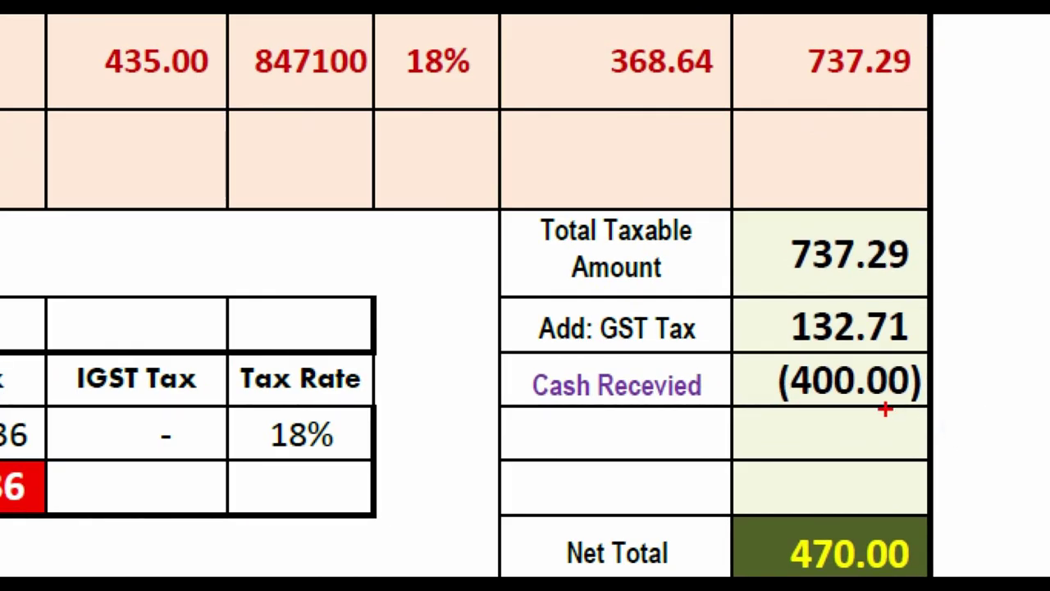
mouse_move(756, 339)
mouse_down()
mouse_move(774, 388)
mouse_move(950, 426)
mouse_up()
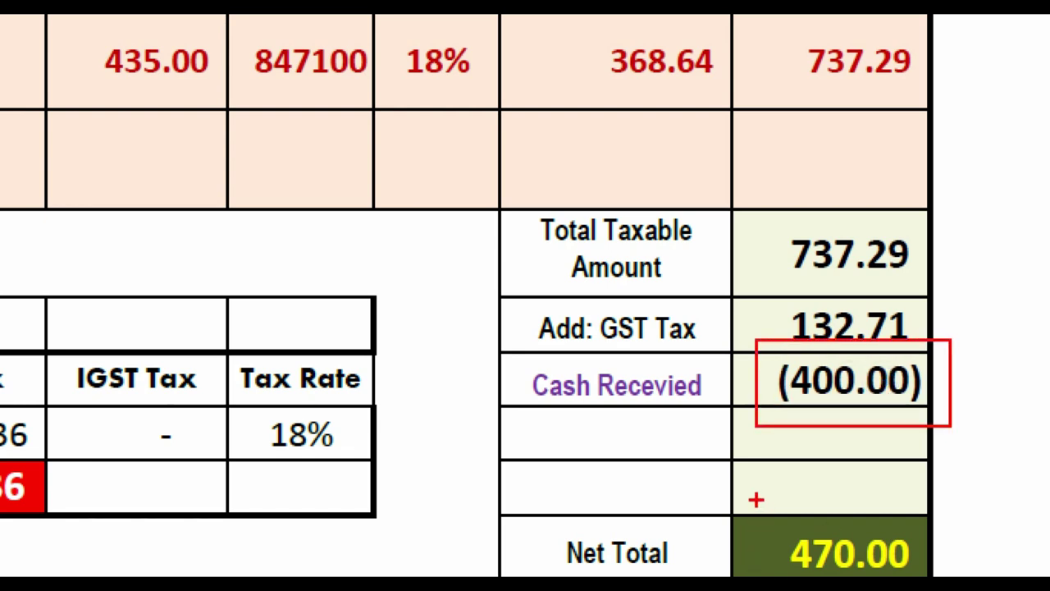
mouse_move(750, 498)
mouse_down()
mouse_move(803, 558)
mouse_move(973, 576)
mouse_up()
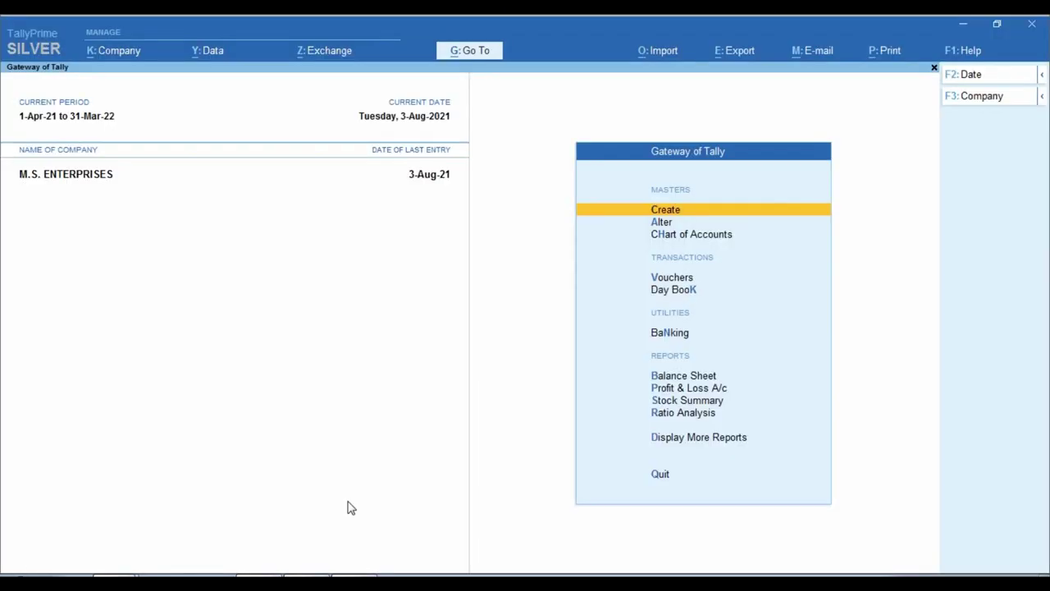
click(271, 576)
click(308, 574)
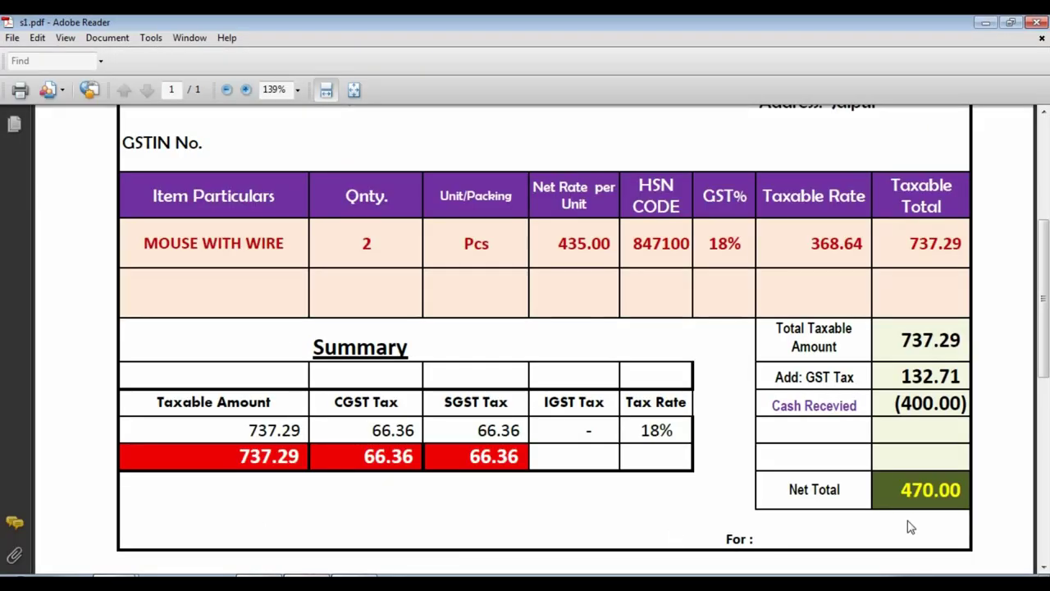
scroll(925, 477, up, 2)
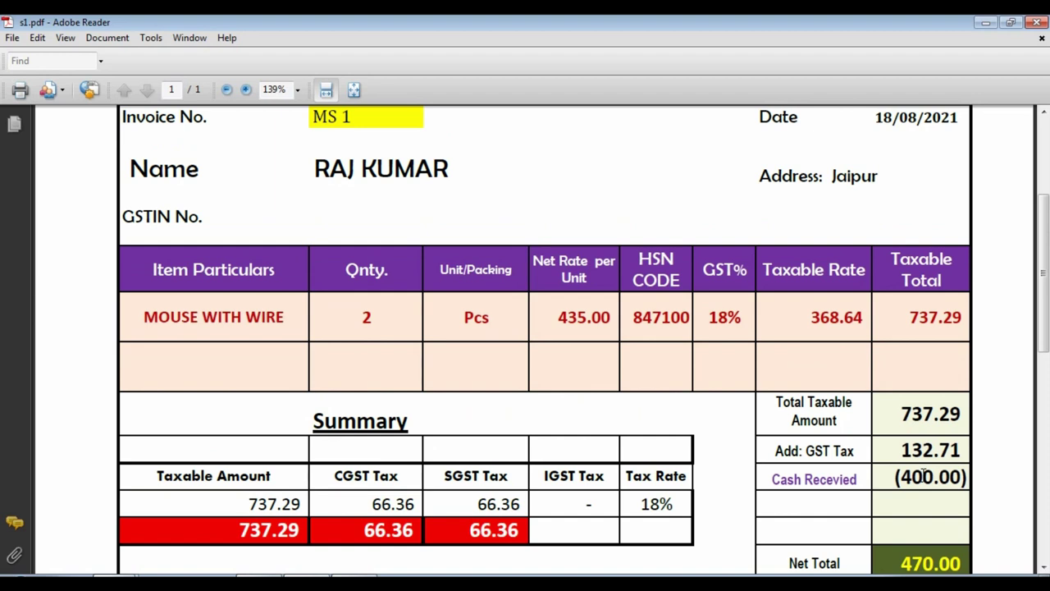
scroll(925, 453, down, 2)
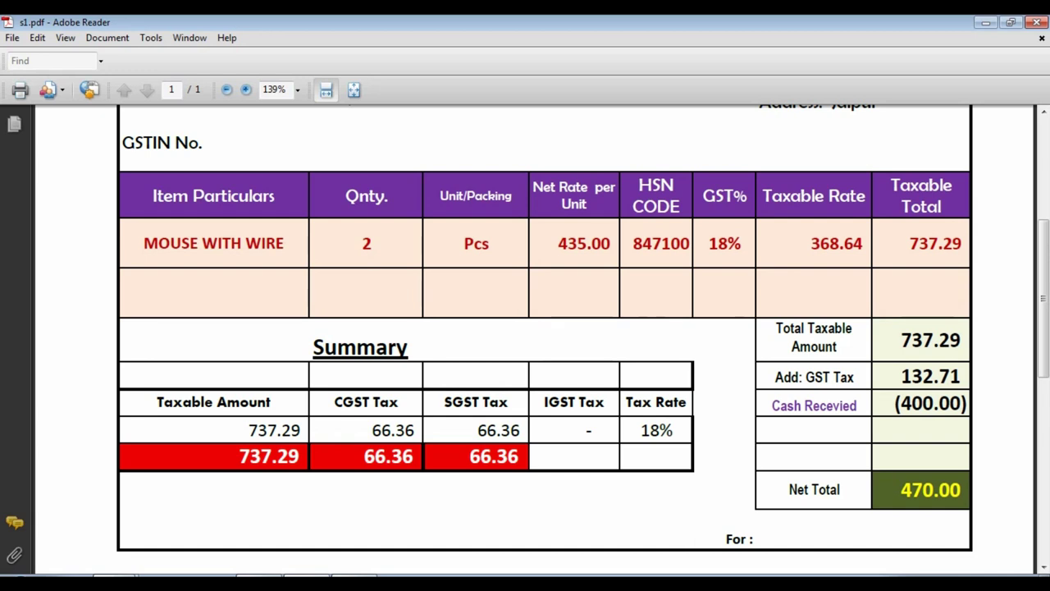
- Switch to TallyPrime, start a new Sales voucher and select the invoice customer's ledger as the party account
click(249, 568)
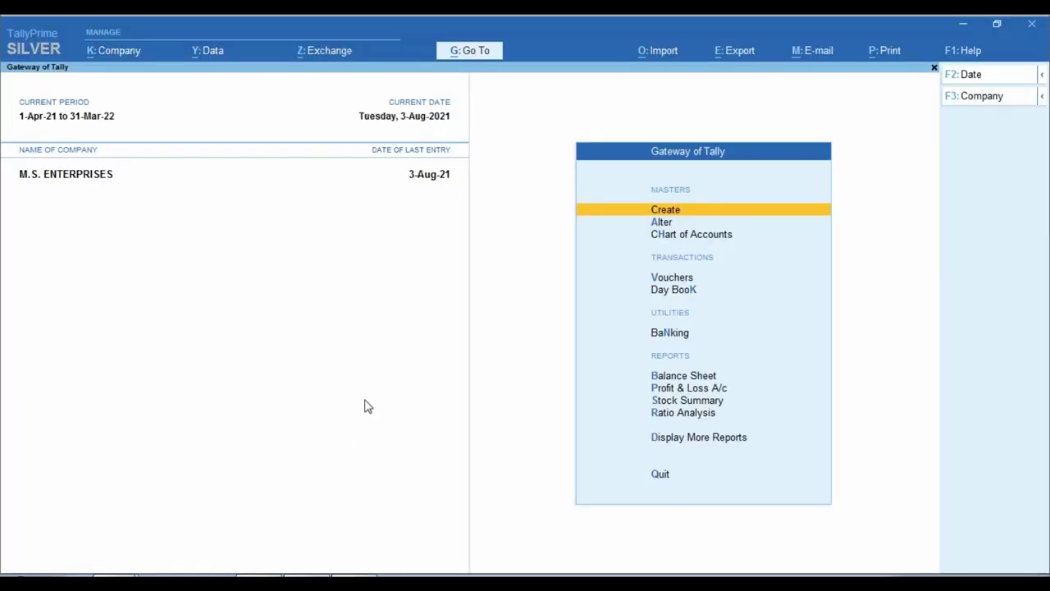
key(Down)
key(Down)
key(Down)
key(Down)
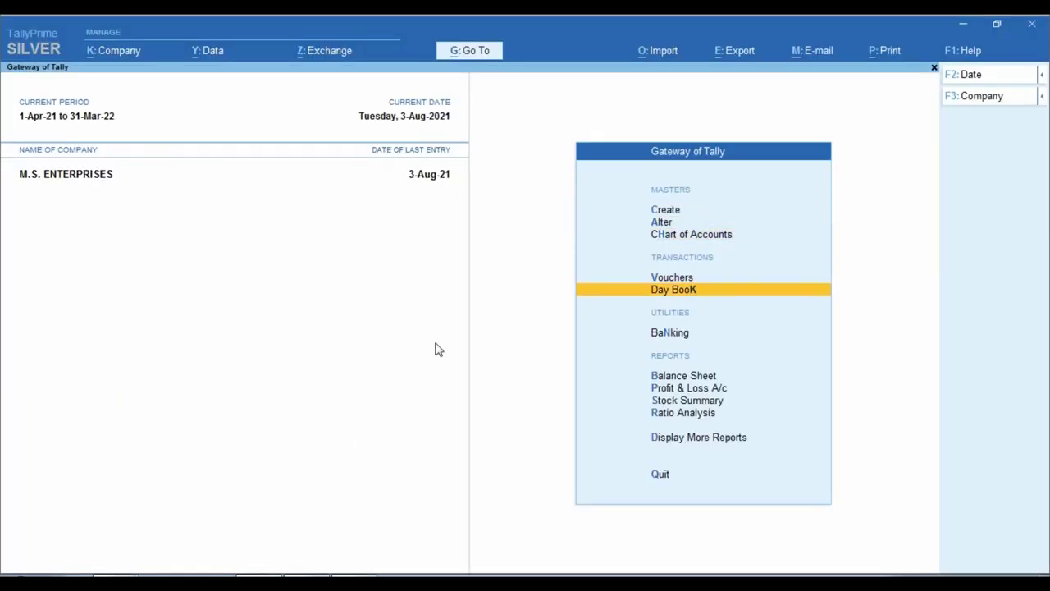
key(Up)
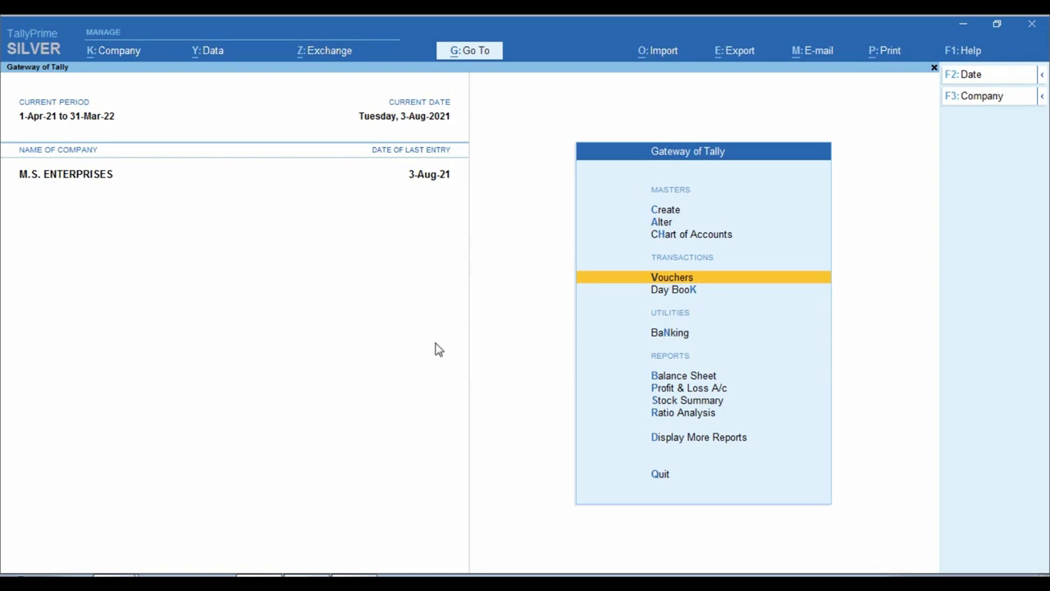
key(Return)
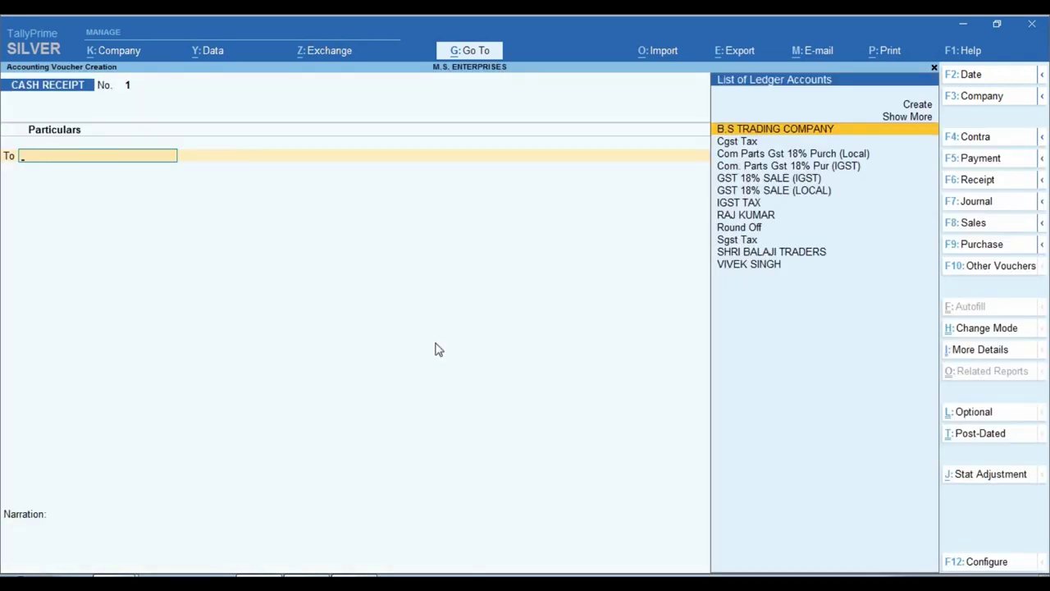
key(F8)
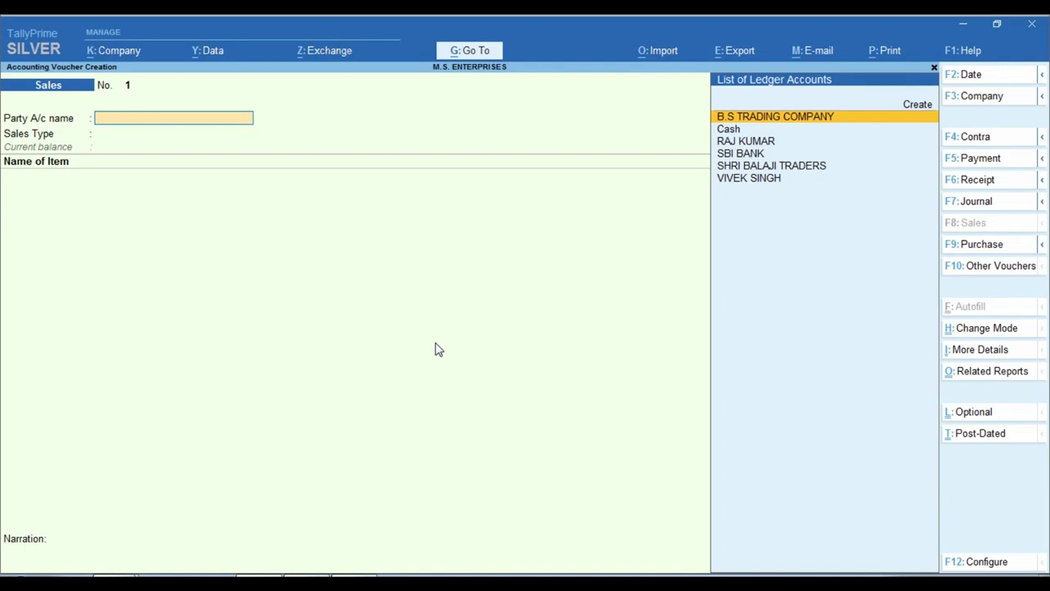
text(Rajk)
key(Return)
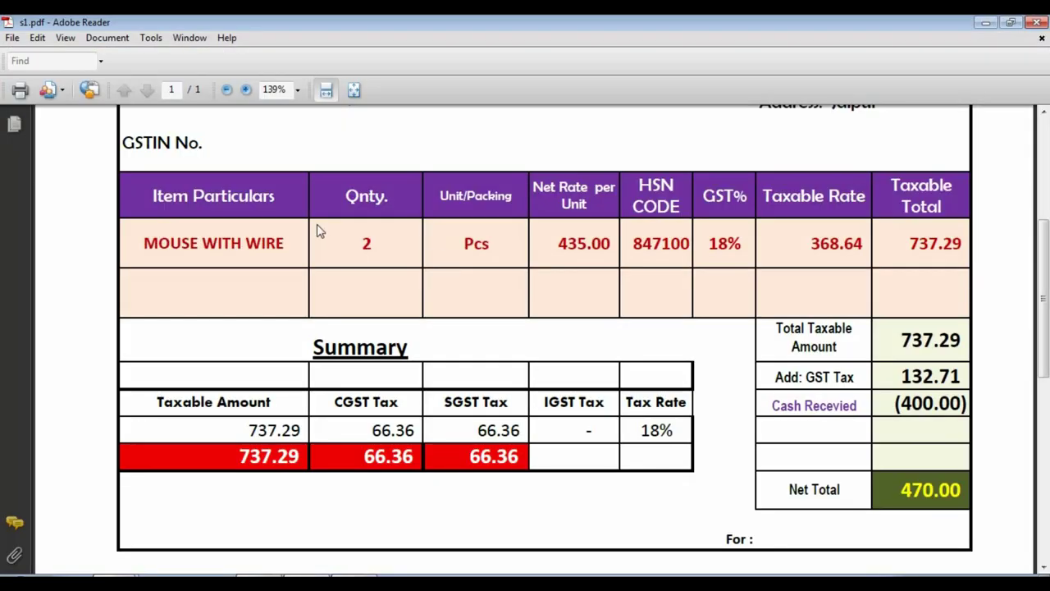
- Check the customer and date on the s1.pdf invoice, and set the TallyPrime voucher date to 18.8.2021
scroll(317, 227, up, 7)
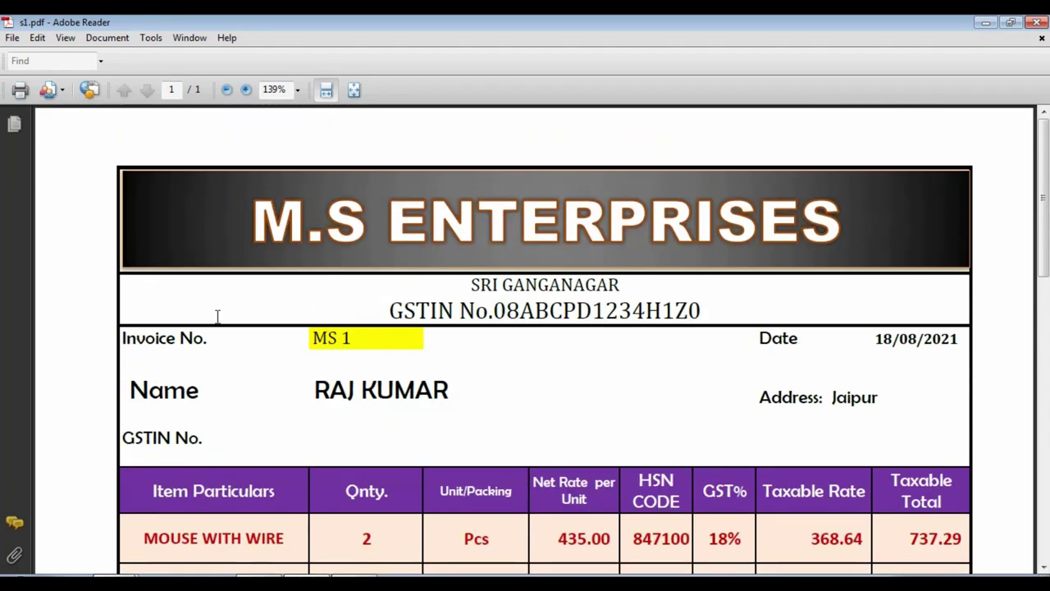
scroll(324, 335, down, 2)
triple_click(312, 315)
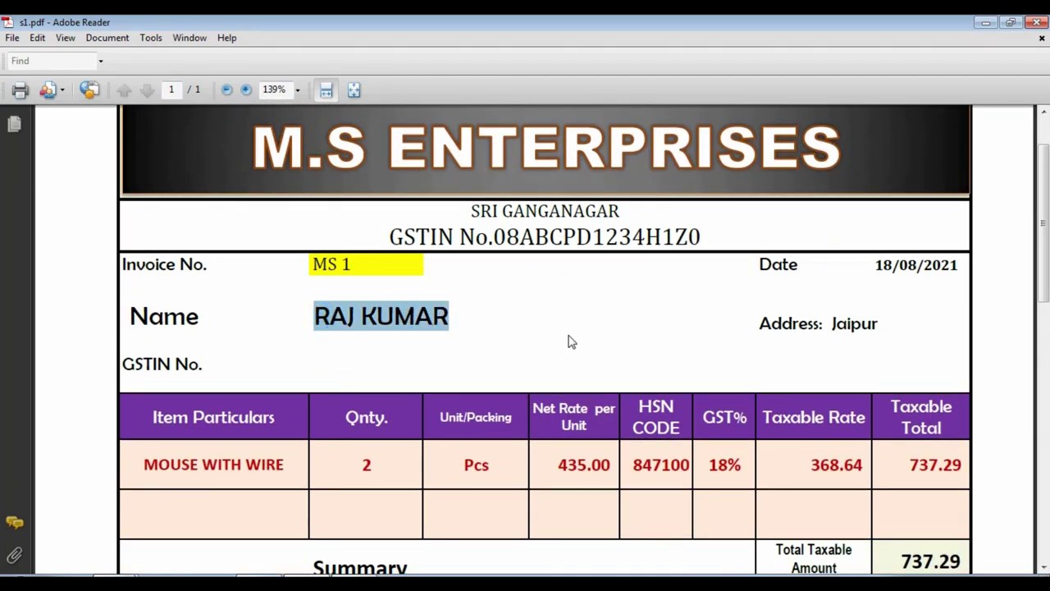
key(alt+Tab)
key(F2)
text(18.8.2)
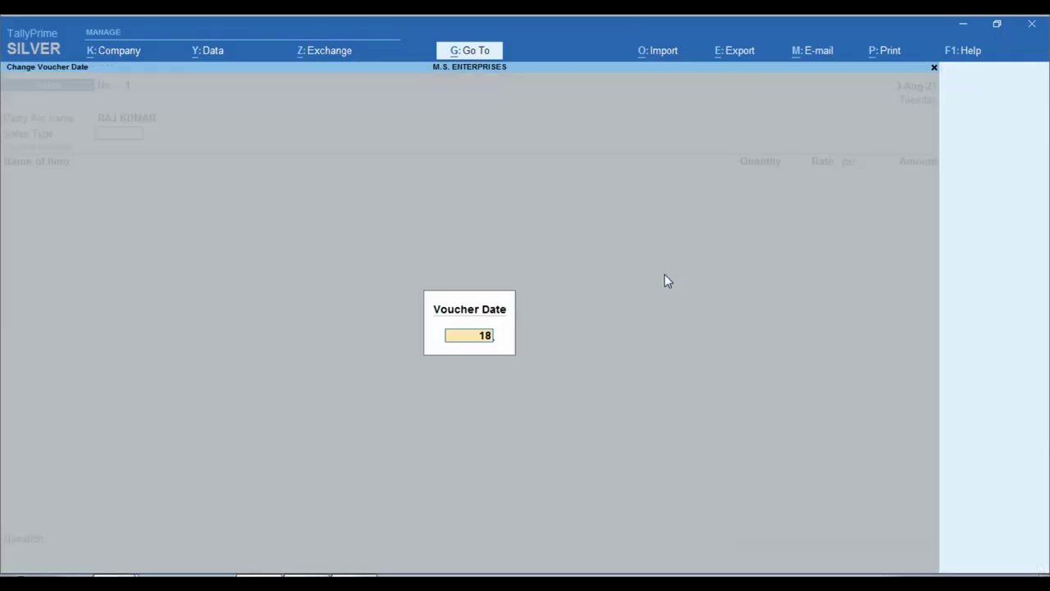
text(021)
key(Return)
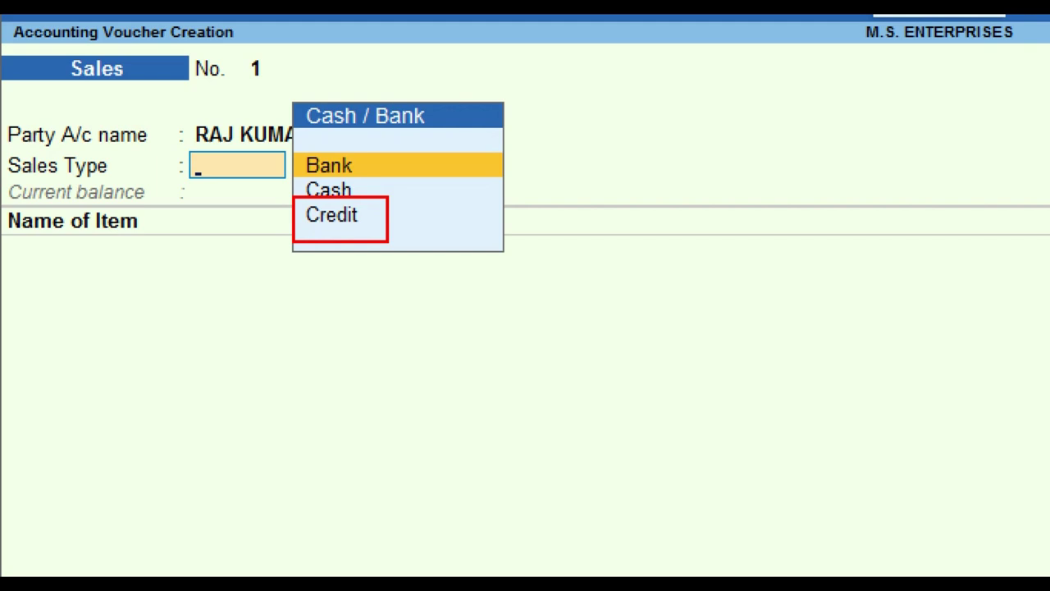
- Set the voucher's sales type to Credit
key(Down)
key(Down)
key(Return)
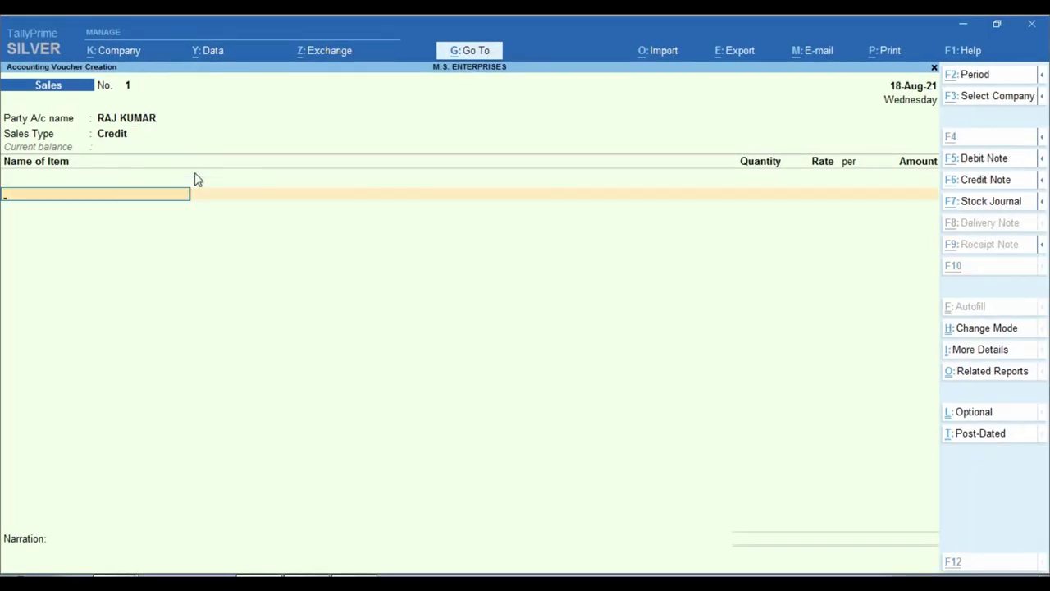
- Add the invoiced item Mouse with Wire to the sales voucher with a quantity of 2 pcs
key(alt+Tab)
scroll(274, 357, down, 3)
key(alt+Tab)
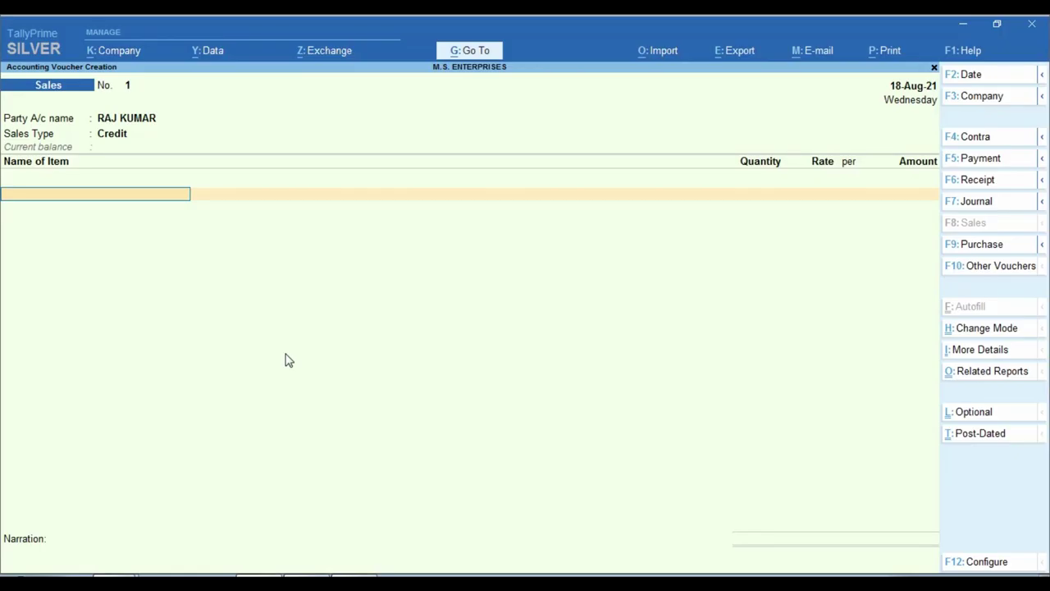
text(Mou)
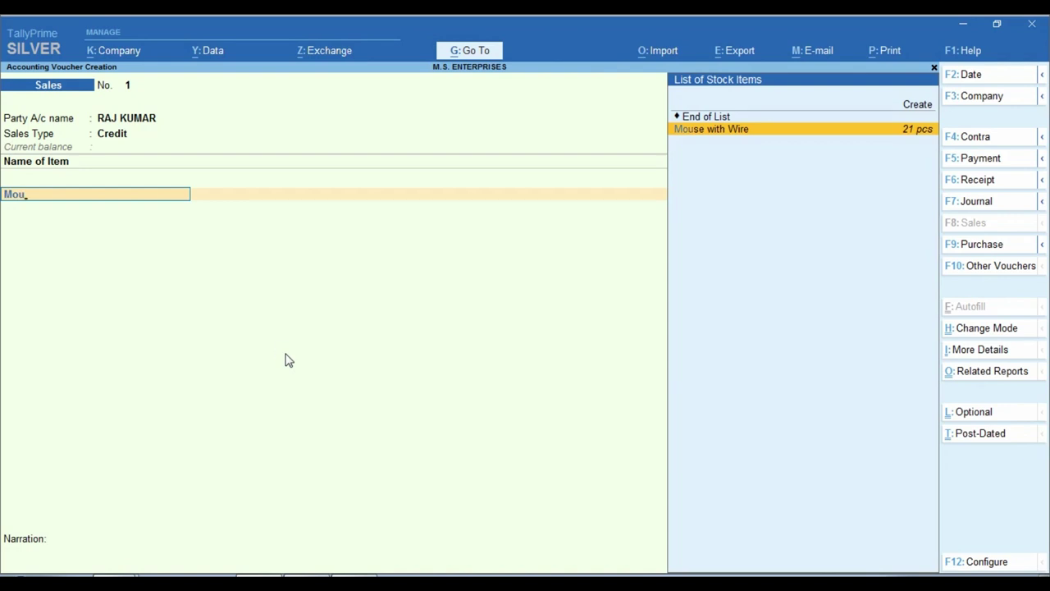
key(Return)
key(alt+Tab)
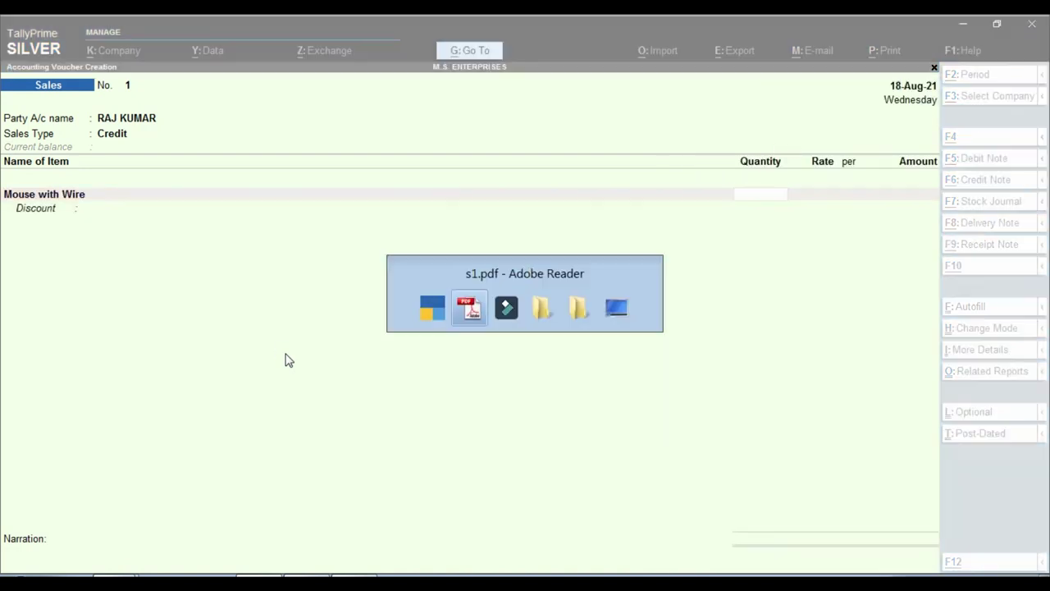
key(alt+Tab)
text(2)
key(Return)
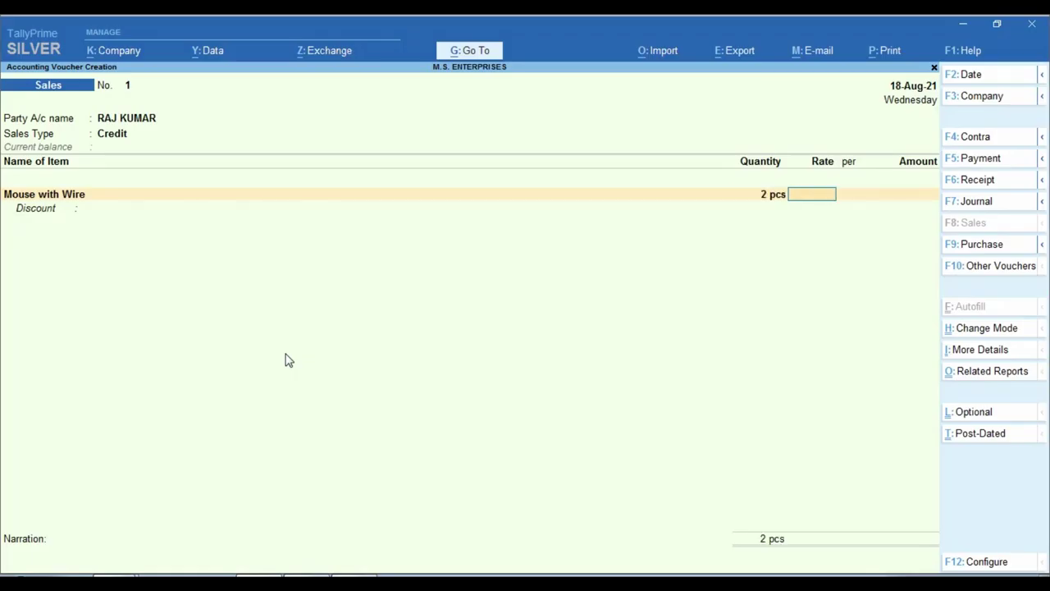
- Look up the item's taxable rate in the s1.pdf invoice and enter 368.64 per pcs as its rate in the voucher
key(alt+Tab)
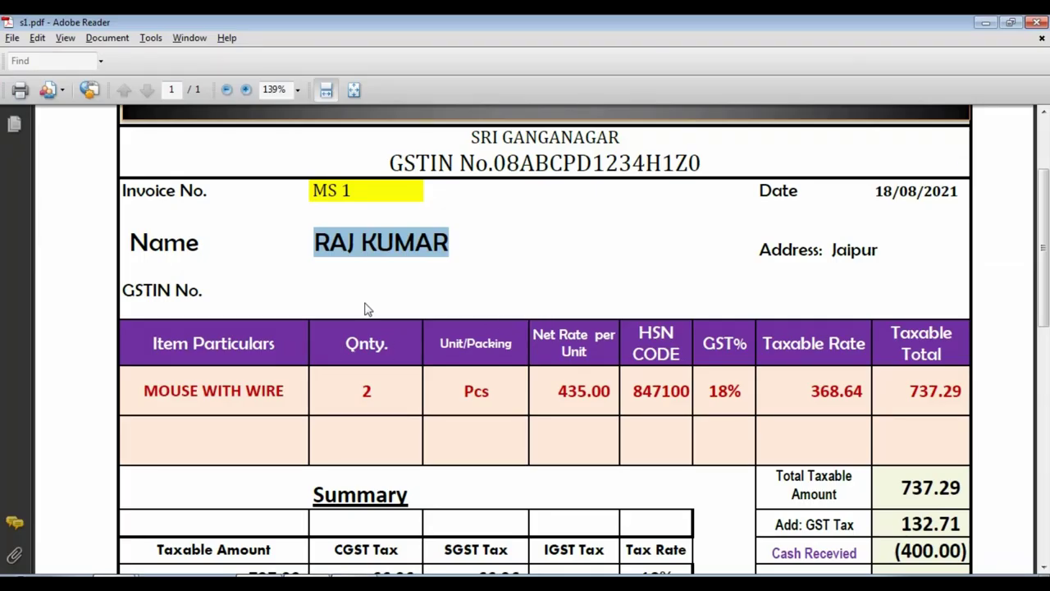
drag(805, 398, 865, 394)
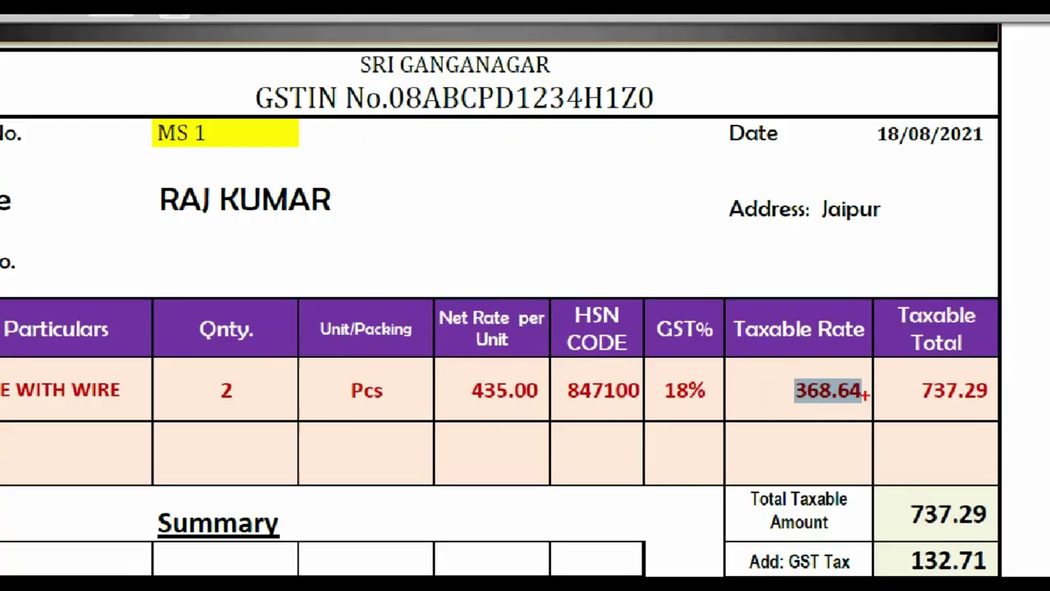
key(alt+Tab)
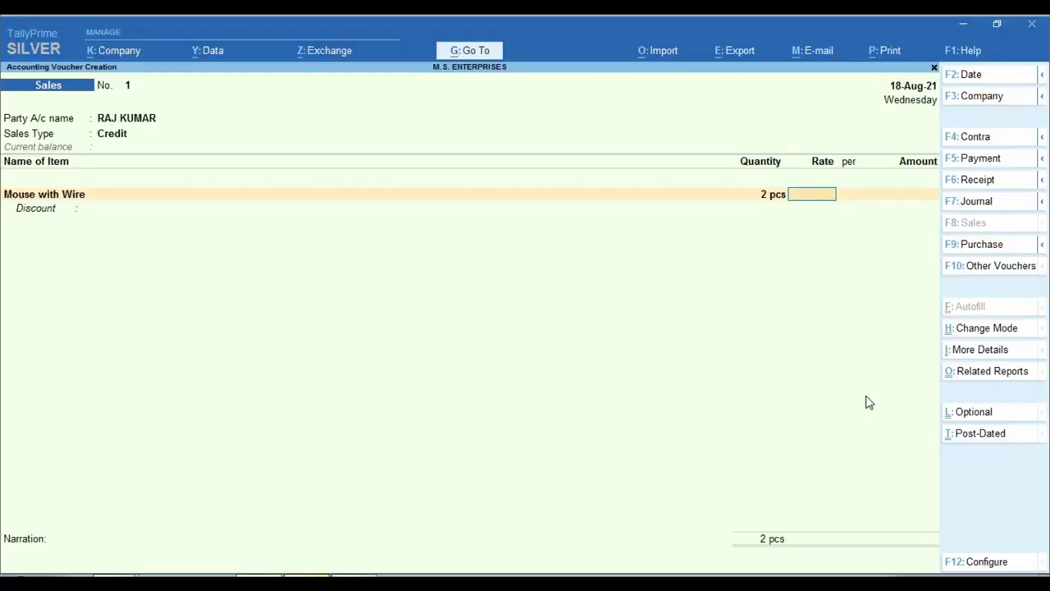
text(368.64)
key(Return)
key(Return)
key(Return)
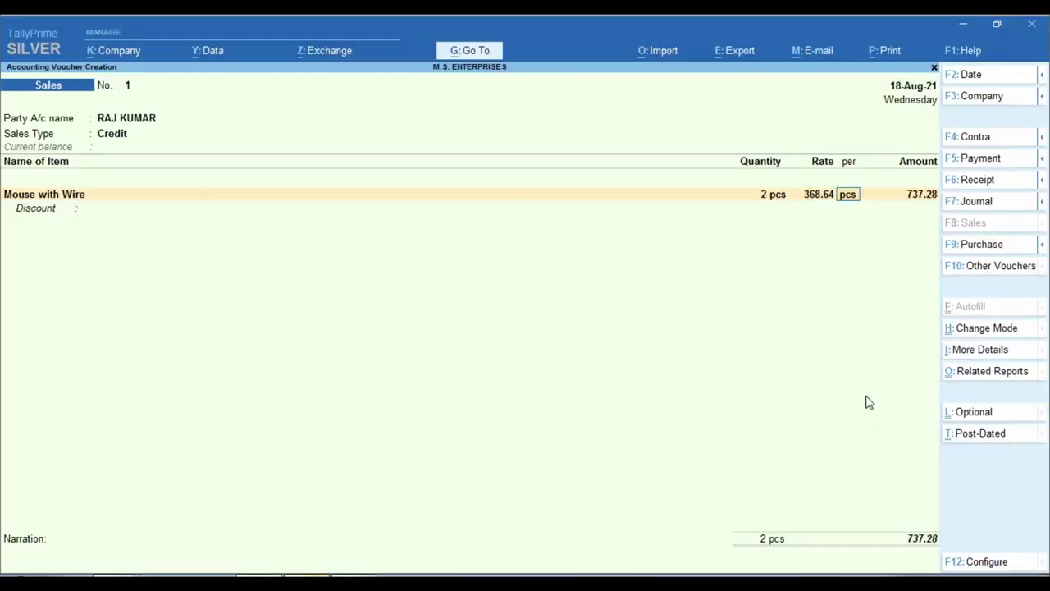
- Finish the Mouse with Wire item line without a discount and add the Cgst Tax ledger below it
key(Return)
key(Return)
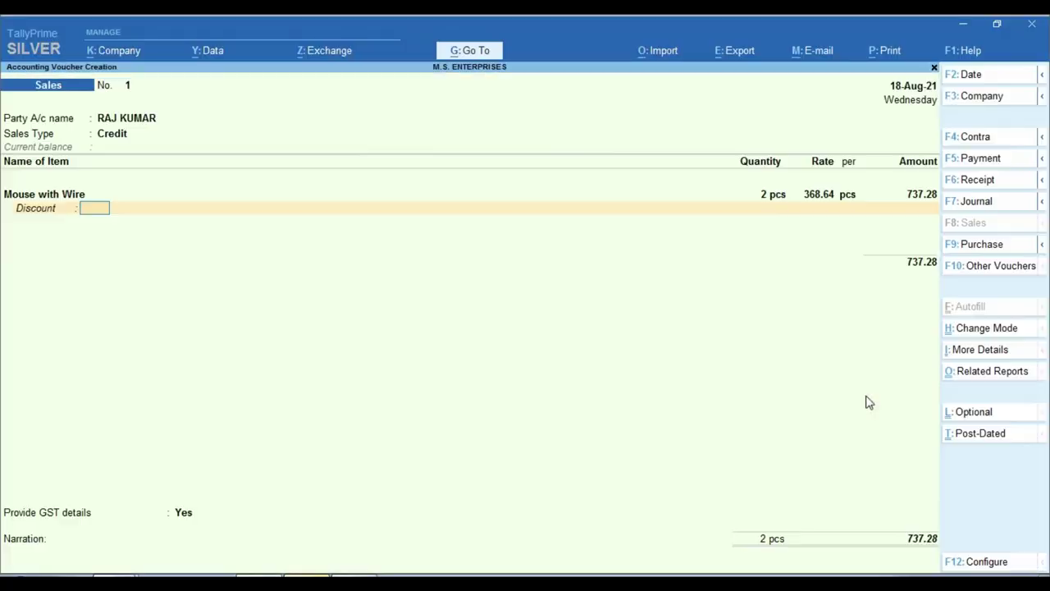
key(Return)
key(Return)
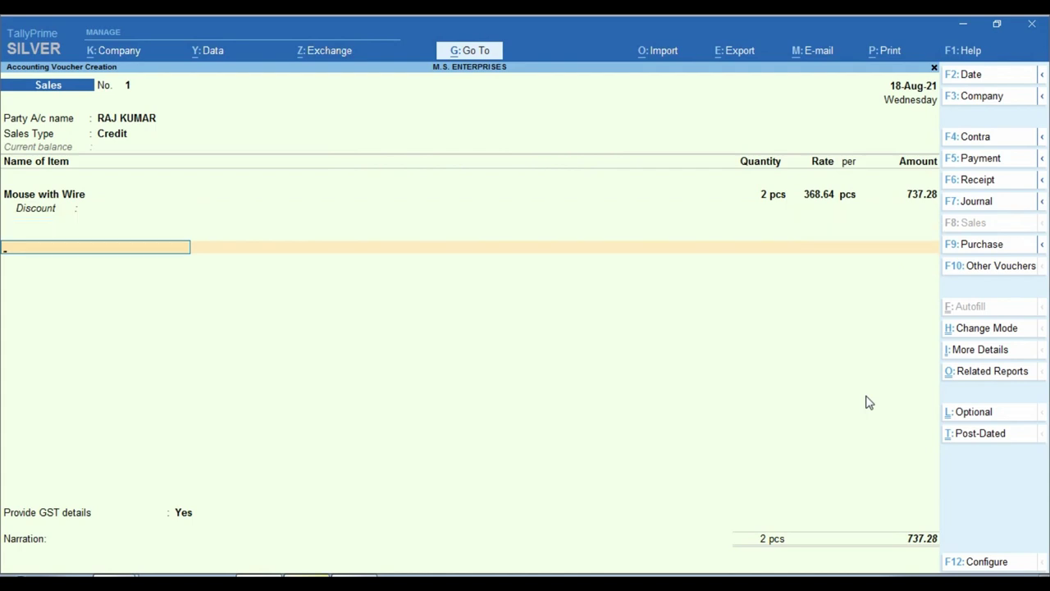
text(Cg)
key(Return)
- Change the sales ledger allocated to the Mouse with Wire item to GST 18% SALE (LOCAL)
key(BackSpace)
key(BackSpace)
key(BackSpace)
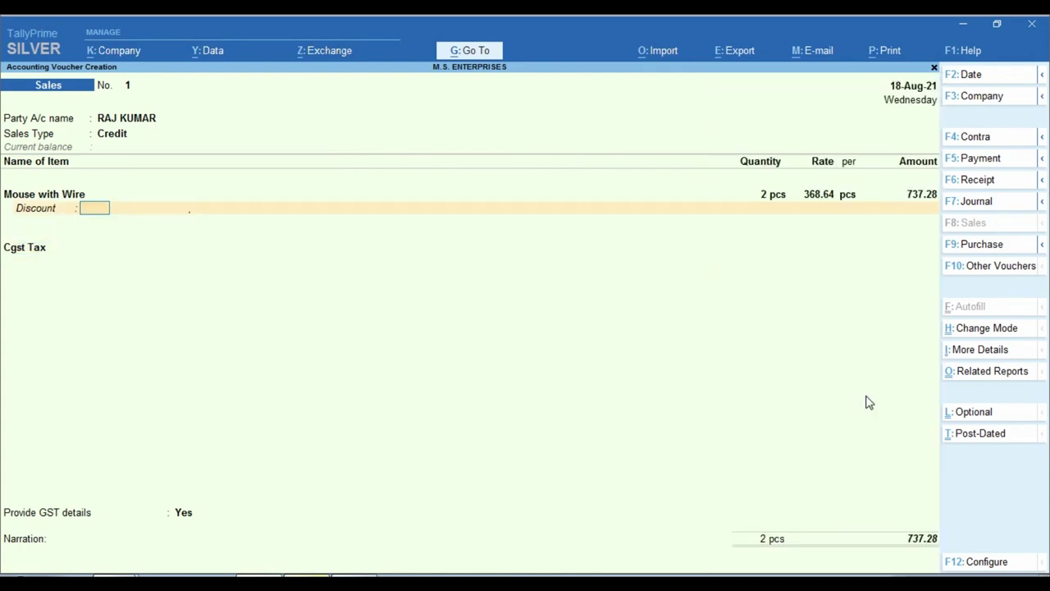
key(BackSpace)
key(Return)
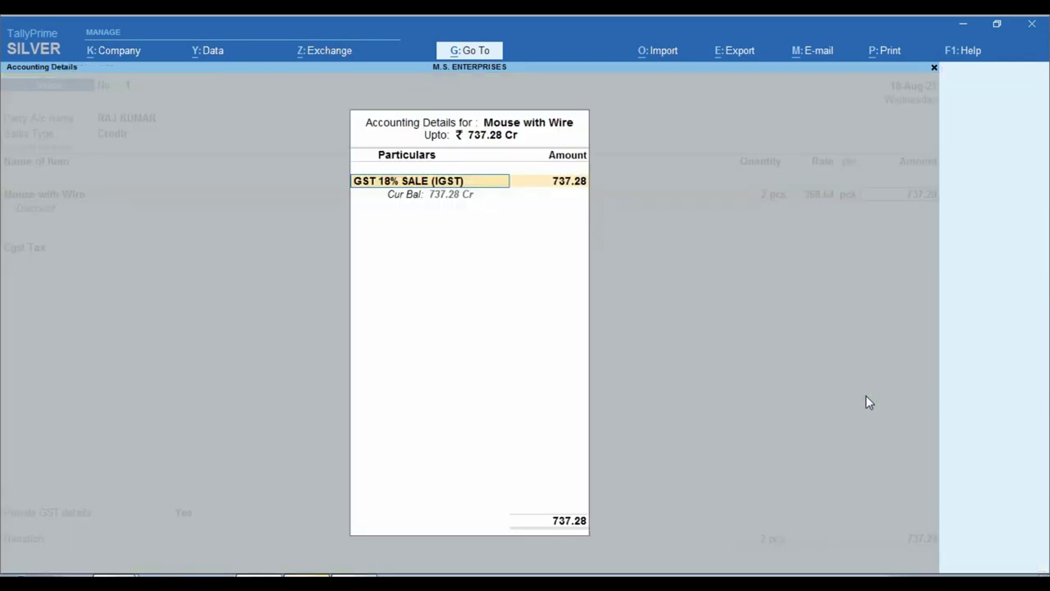
text(Lo)
key(Return)
key(Return)
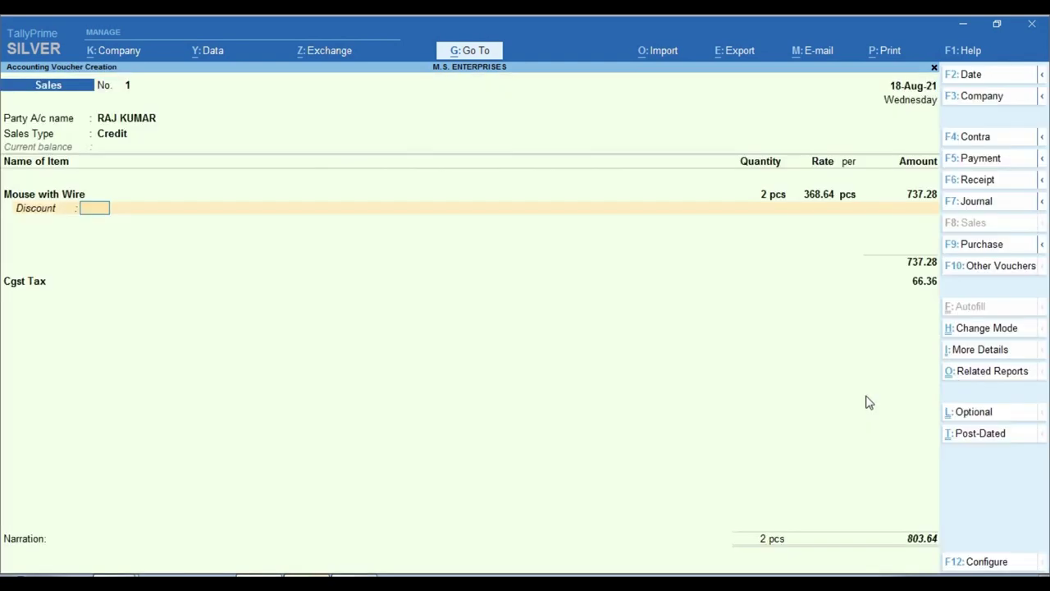
- Reselect Cgst Tax as the first tax ledger of the sales voucher, leaving the item discount blank
key(Return)
key(Return)
text(cg)
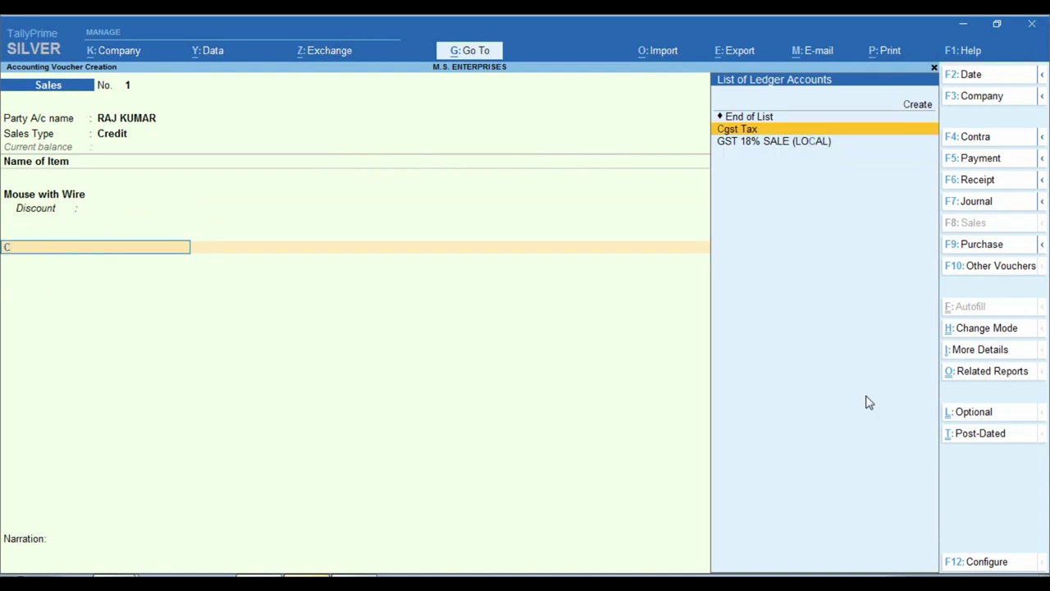
key(Return)
key(Return)
- Add the Sgst Tax ledger on the line below Cgst Tax
text(A)
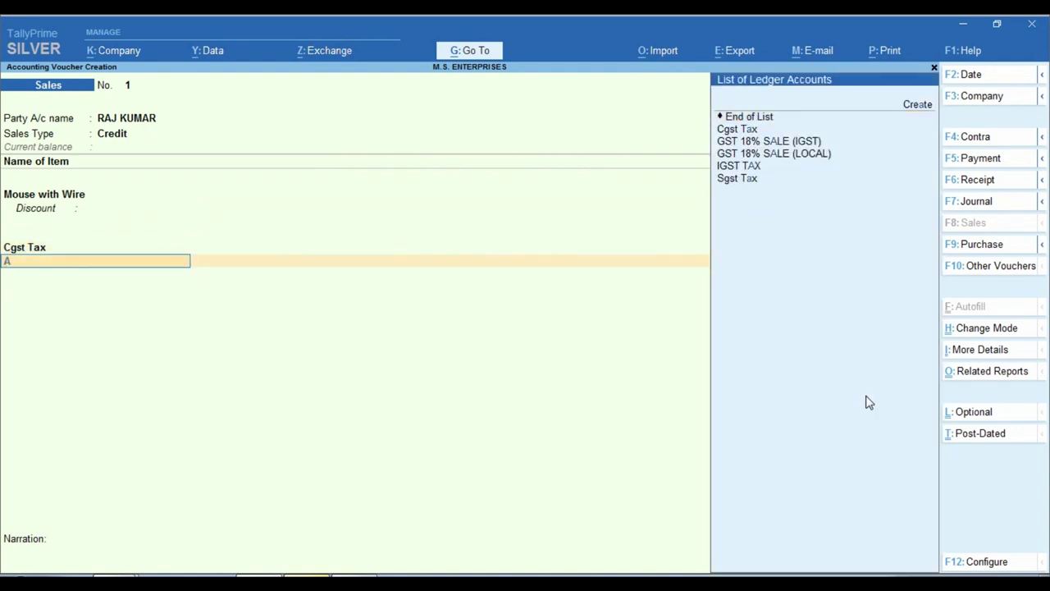
key(Return)
key(Down)
key(Down)
key(Down)
key(Down)
key(Down)
key(Down)
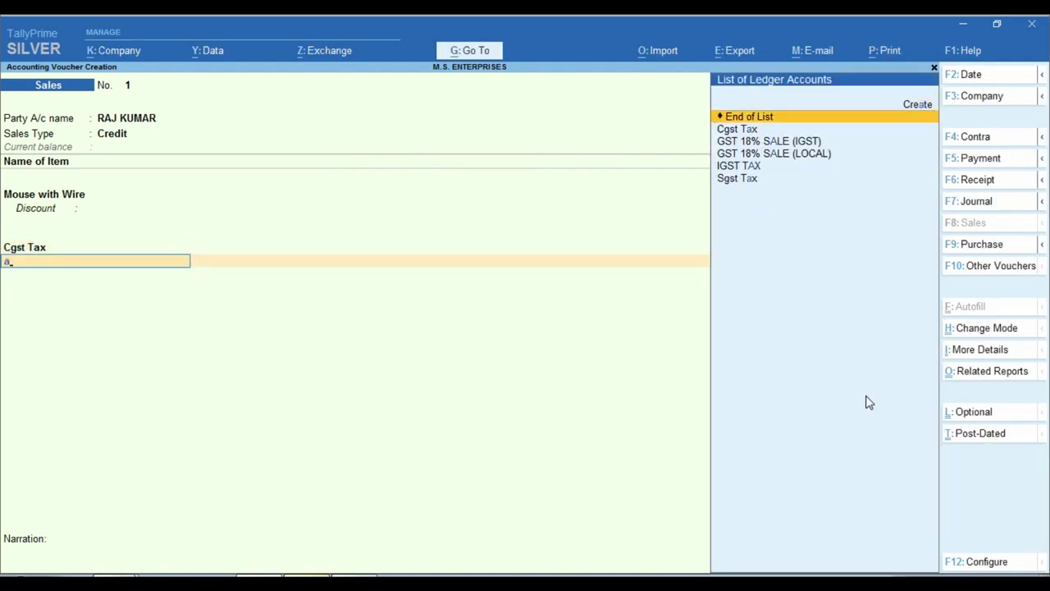
key(Return)
key(Return)
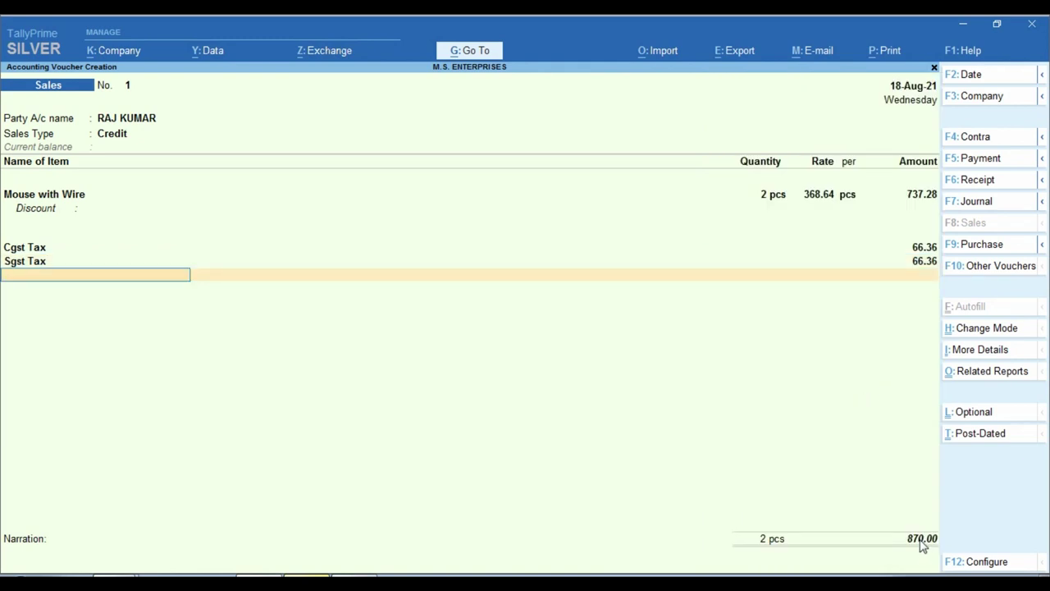
- Record the customer's bill as New Ref 1 for 870.00 Dr and save the sales voucher
click(901, 515)
key(Return)
key(Return)
key(Return)
key(Return)
key(Return)
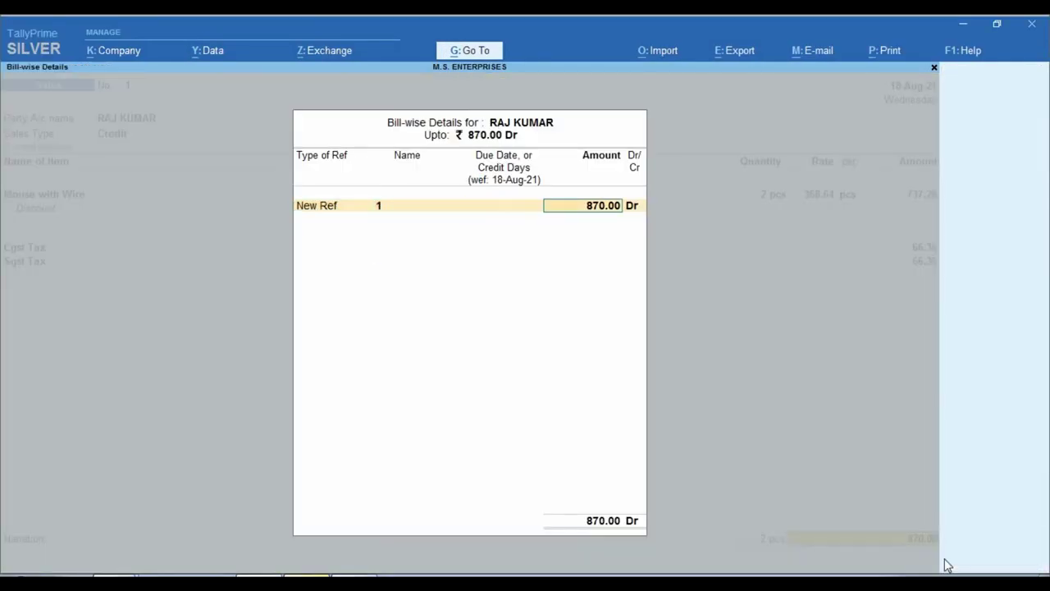
key(Return)
key(Return)
key(Return)
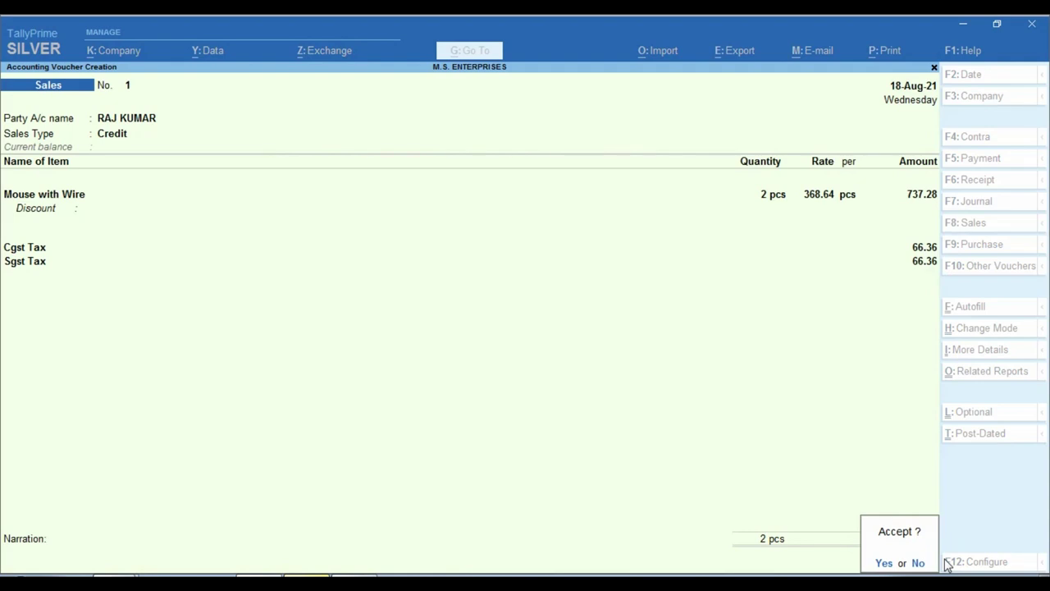
key(Return)
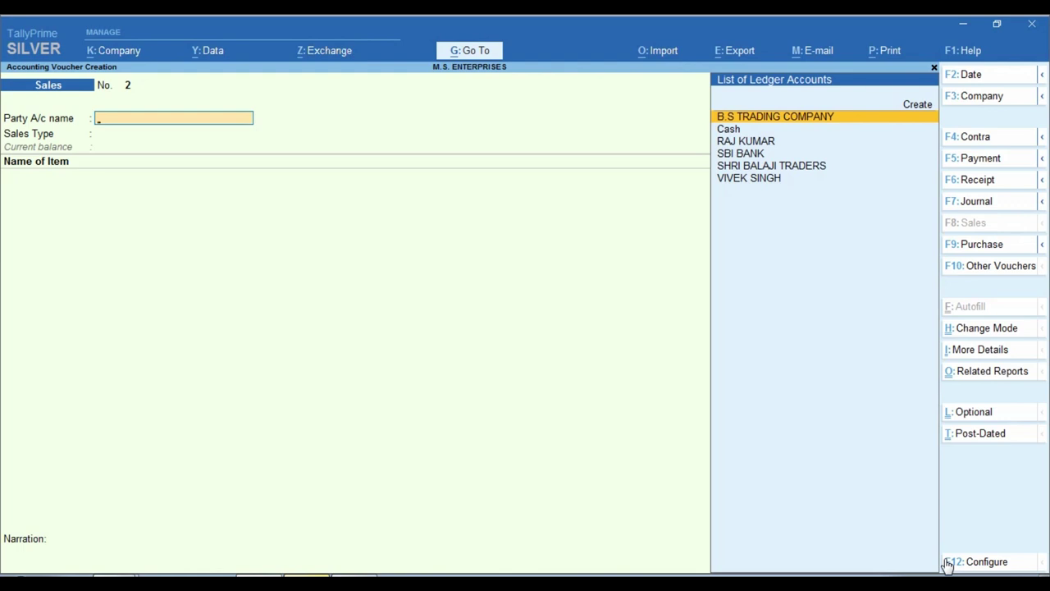
- Look up the cash received amount in the s1.pdf invoice
key(alt+Tab)
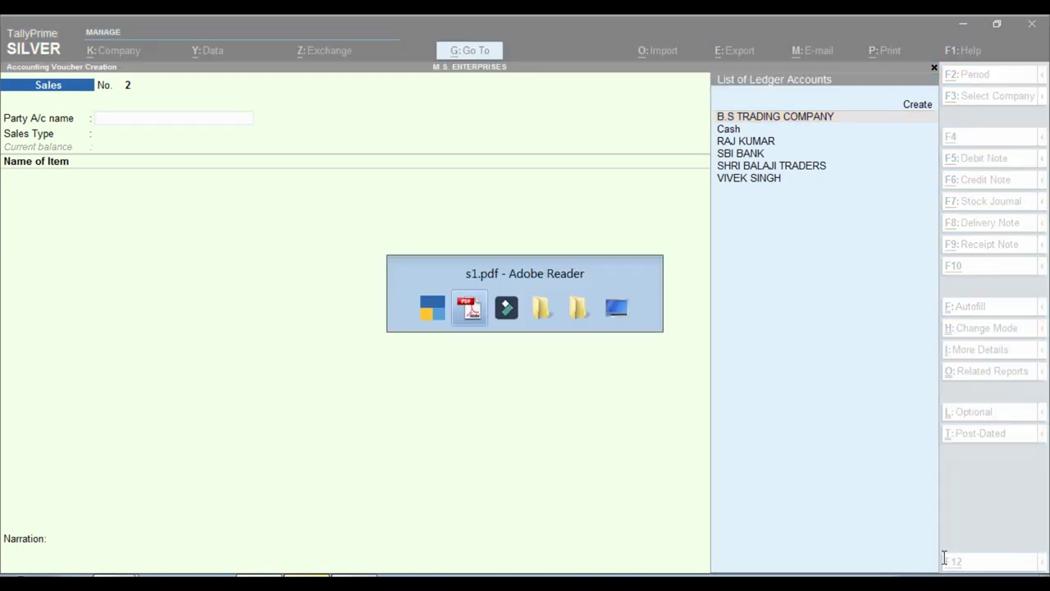
scroll(1014, 465, down, 3)
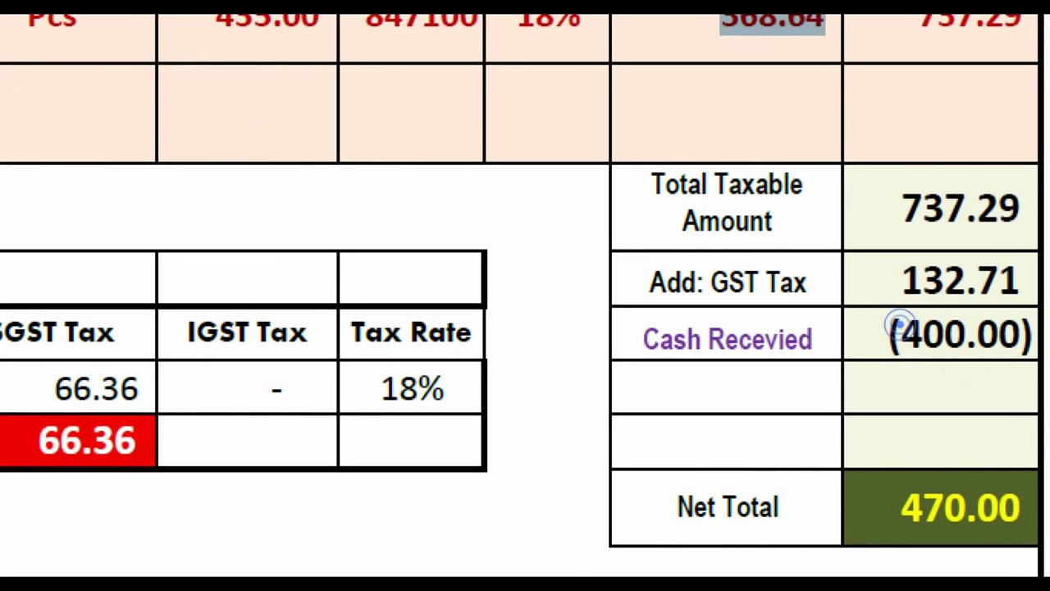
mouse_move(853, 306)
mouse_down()
mouse_move(894, 341)
mouse_move(1035, 386)
mouse_up()
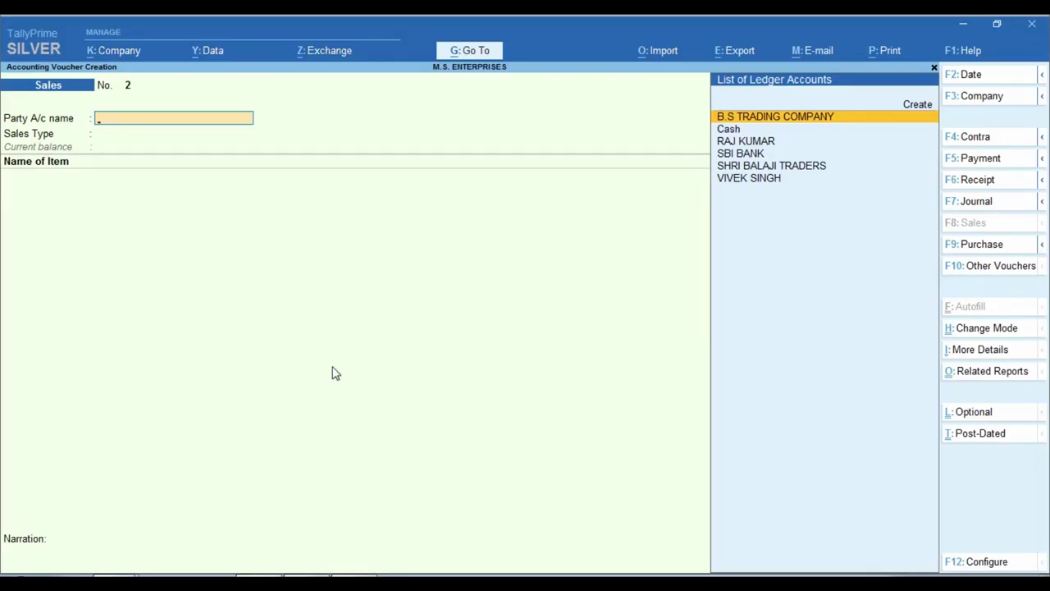
- Start a voucher of type Receipt in TallyPrime and credit the invoiced customer's ledger with 400
key(F6)
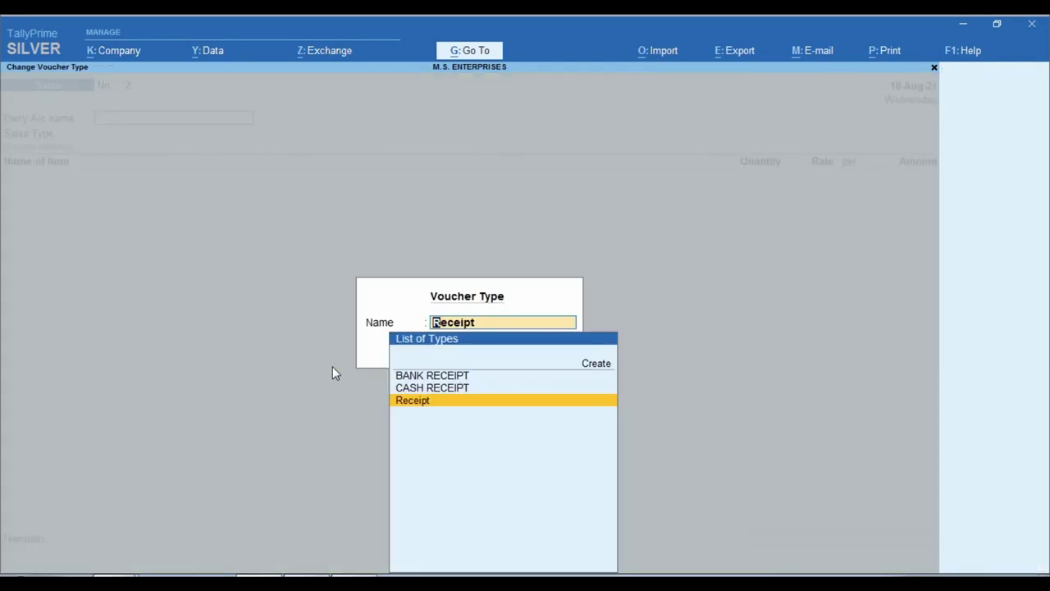
key(Return)
text(raj ku)
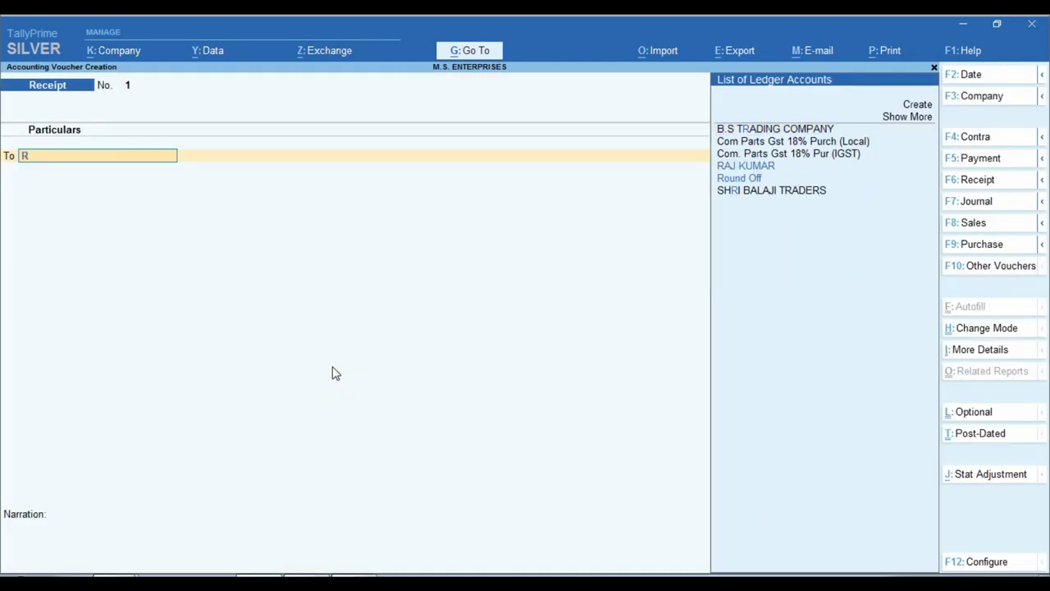
key(Return)
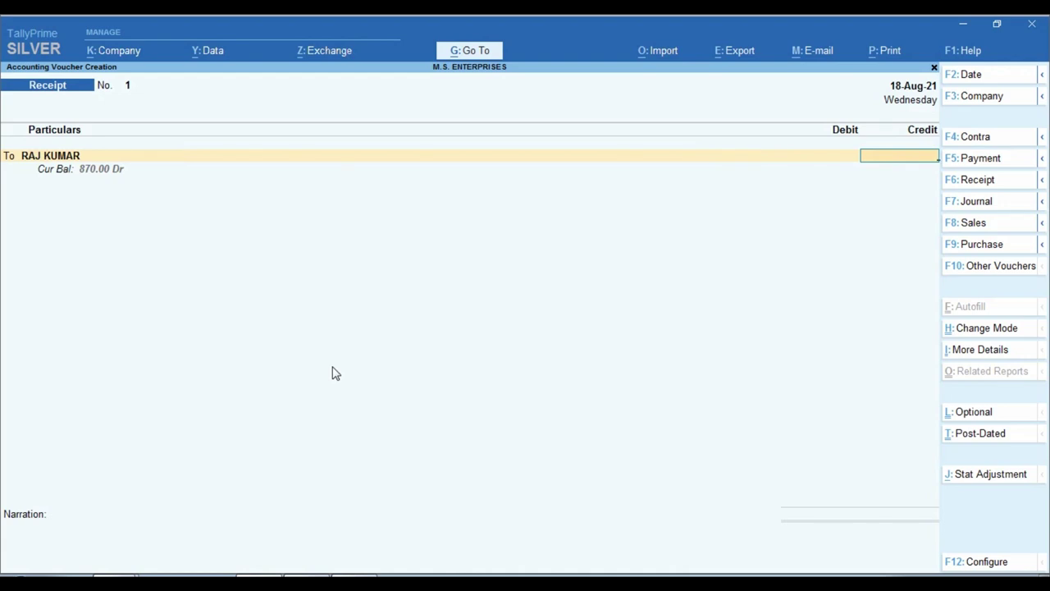
text(400)
key(Return)
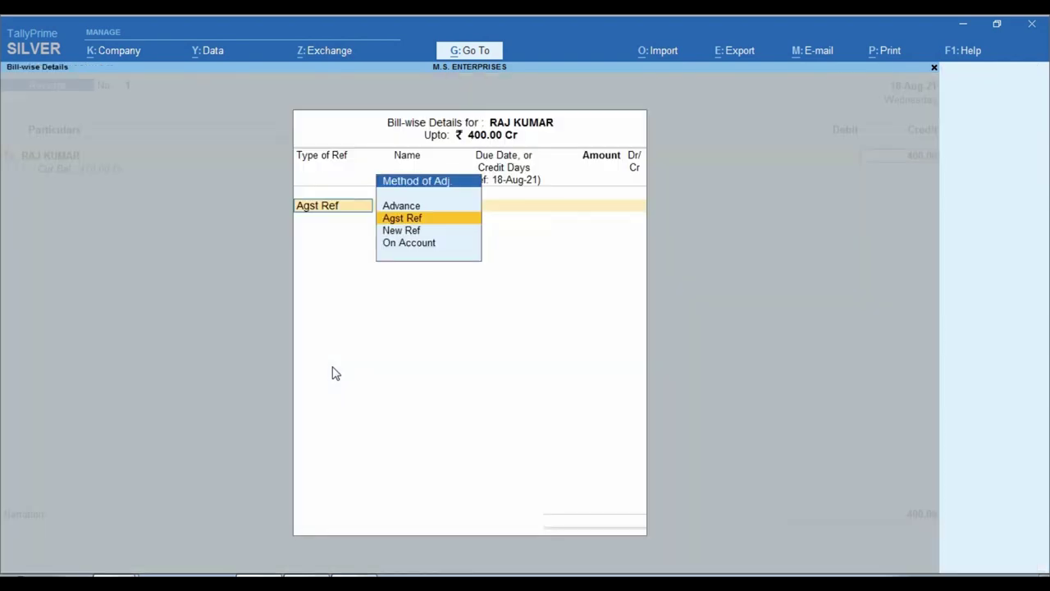
- Allocate the customer's receipt as Agst Ref against pending bill 1 for 400.00 Cr
key(Down)
key(Down)
key(Up)
key(Up)
key(Return)
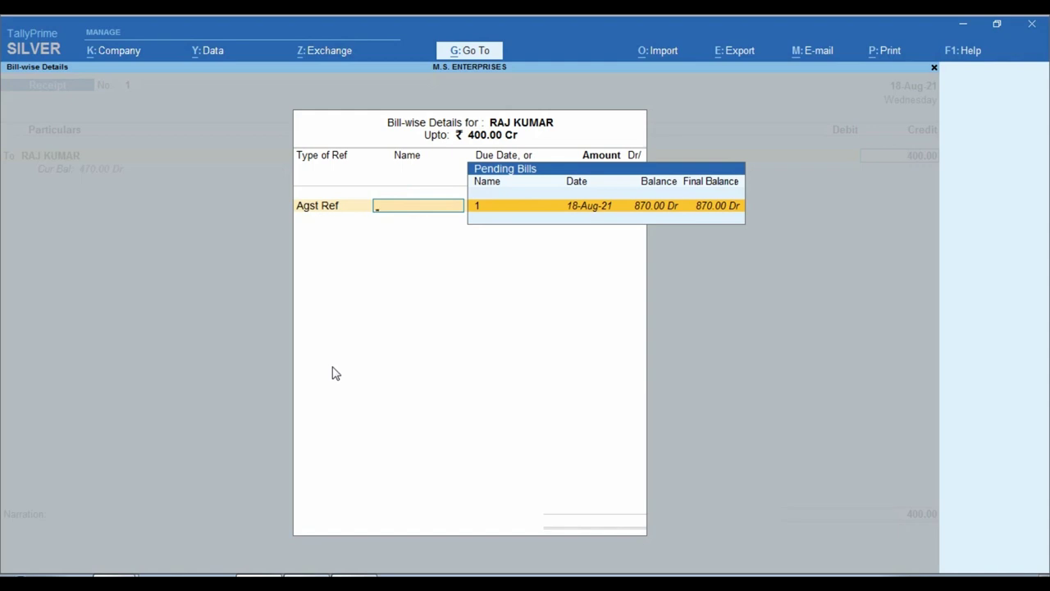
key(Return)
key(Return)
key(Return)
key(Return)
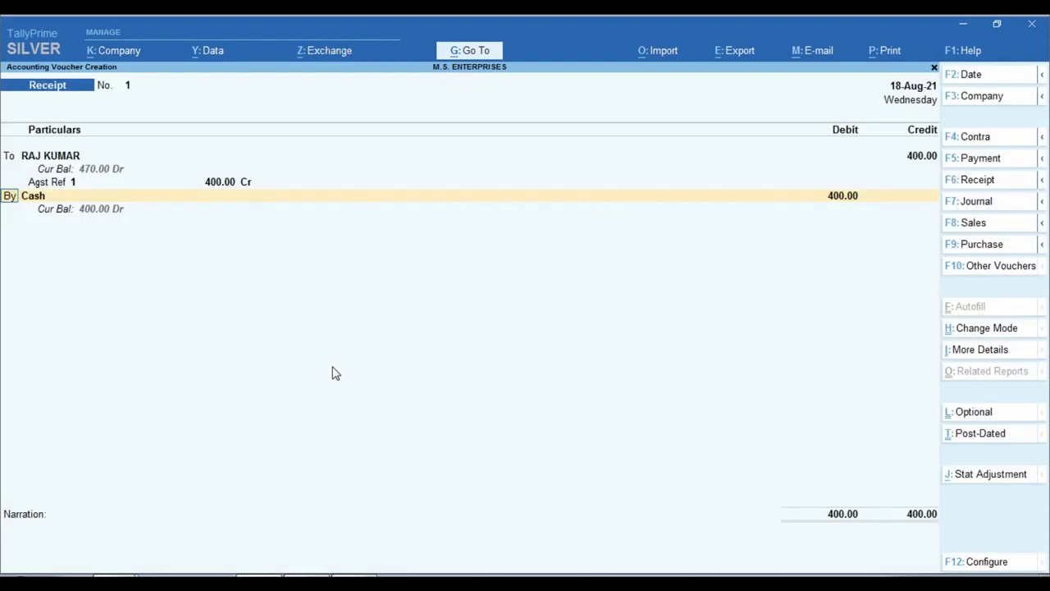
- Debit Cash with 400.00 and save the receipt voucher
key(Return)
key(Return)
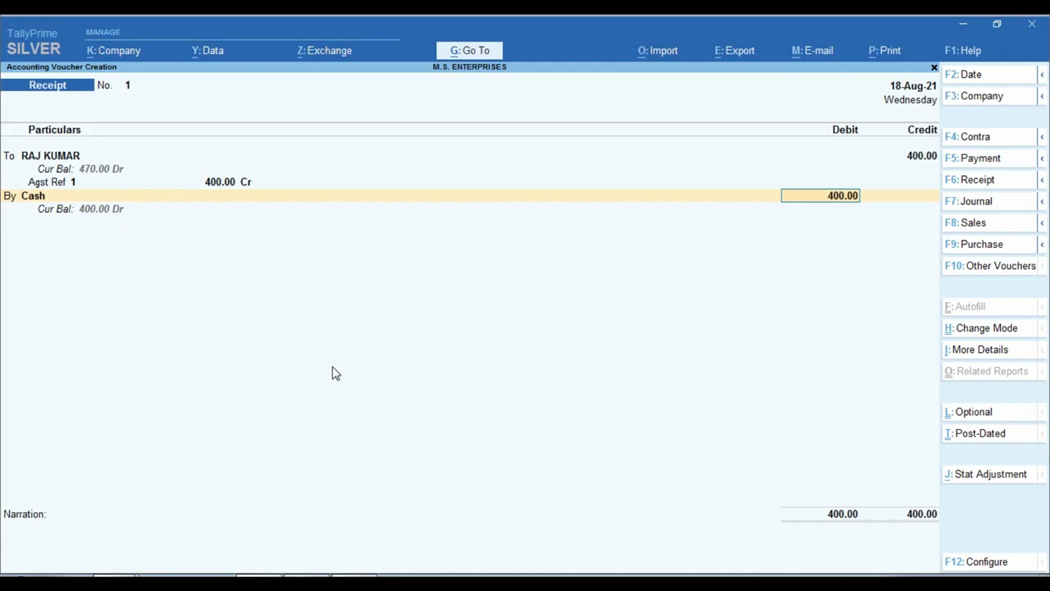
key(Return)
key(Return)
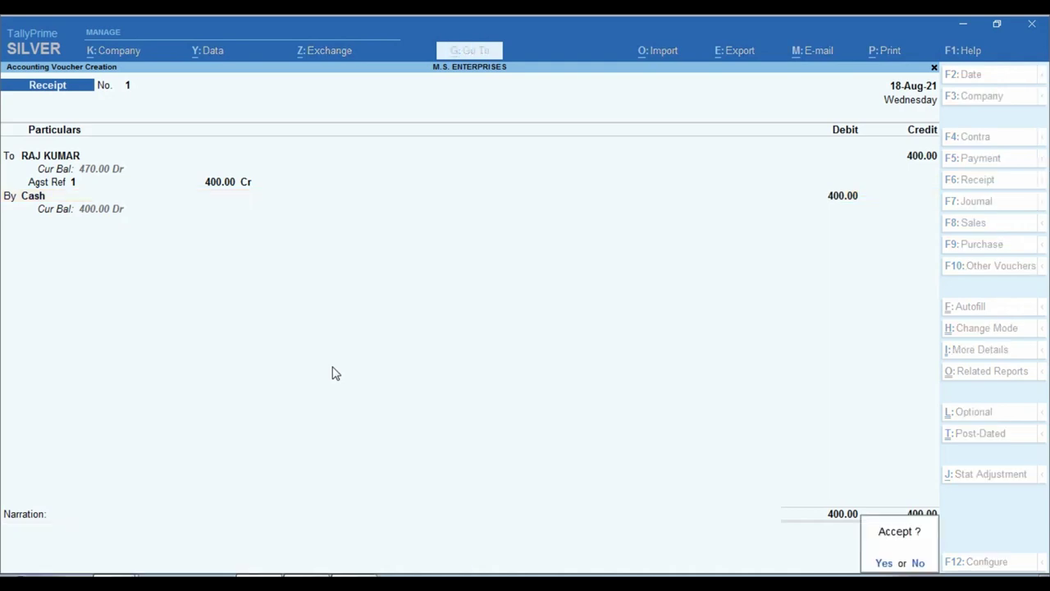
key(Return)
- Leave voucher entry and open the customer's ledger report from the account books
key(Escape)
key(Escape)
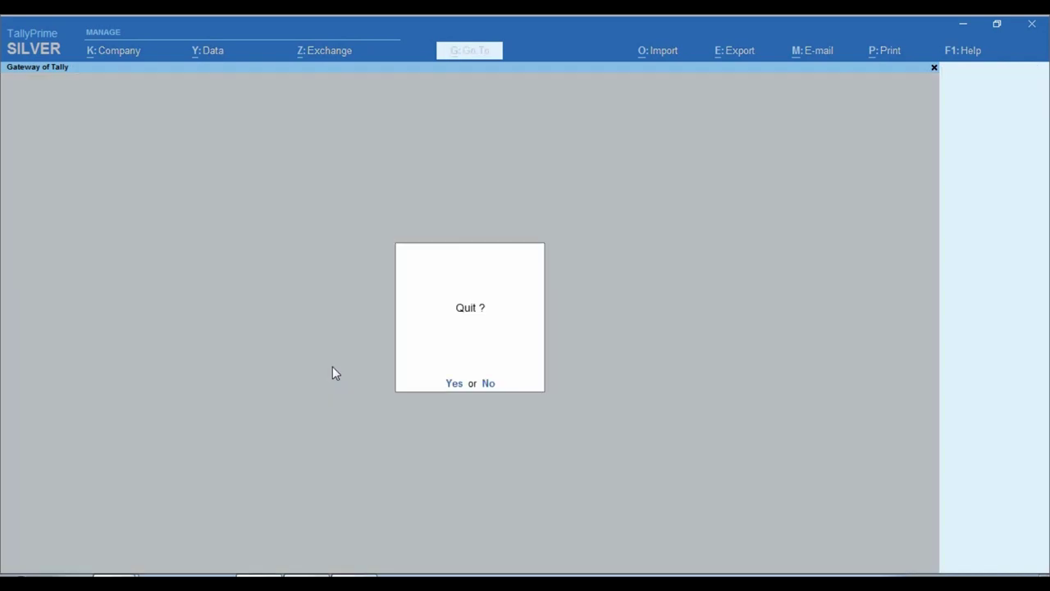
key(Escape)
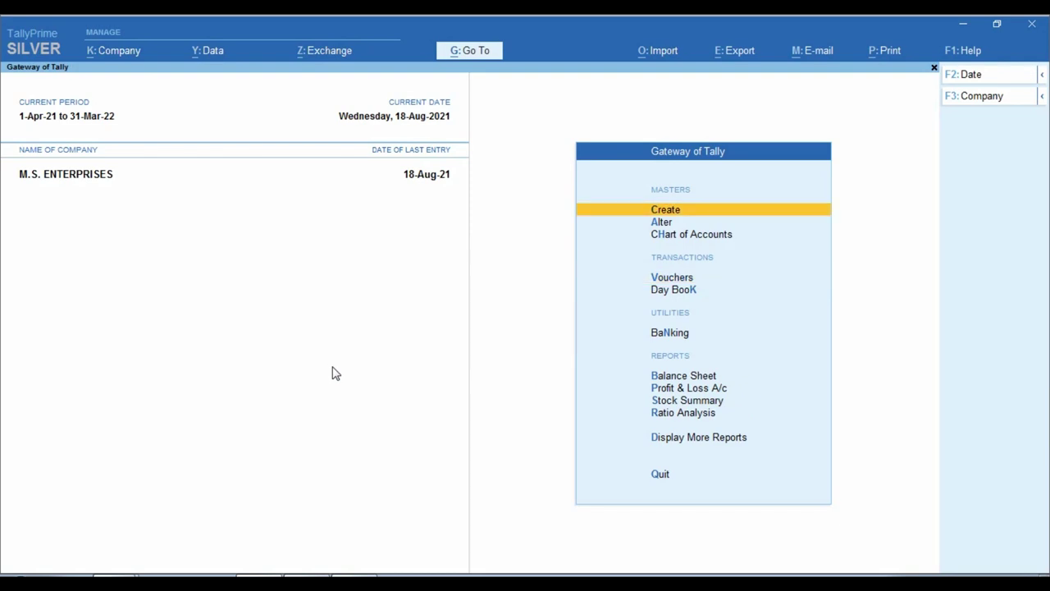
key(d)
key(a)
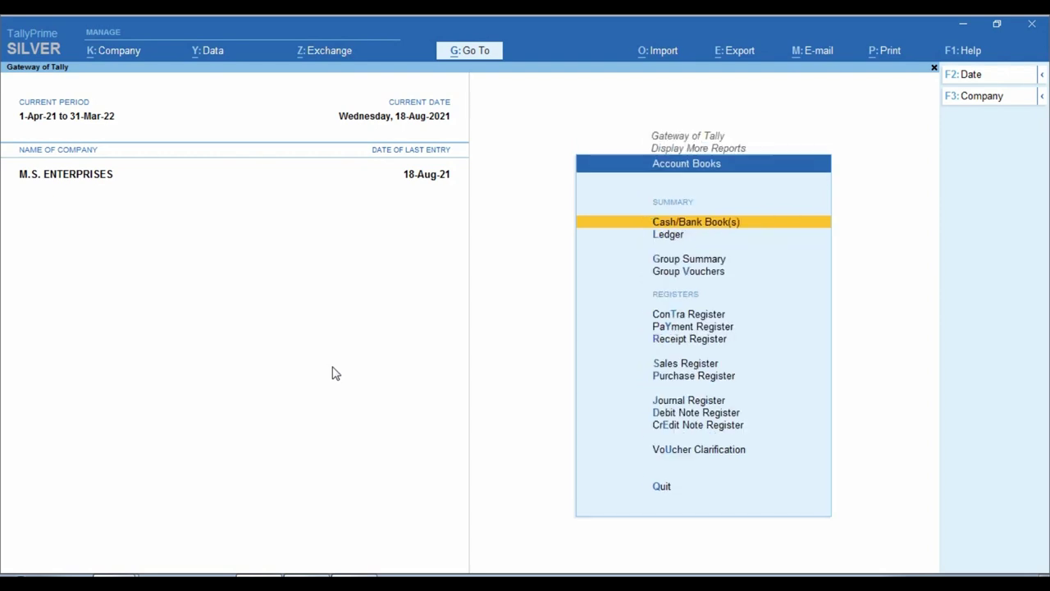
text(lRaj)
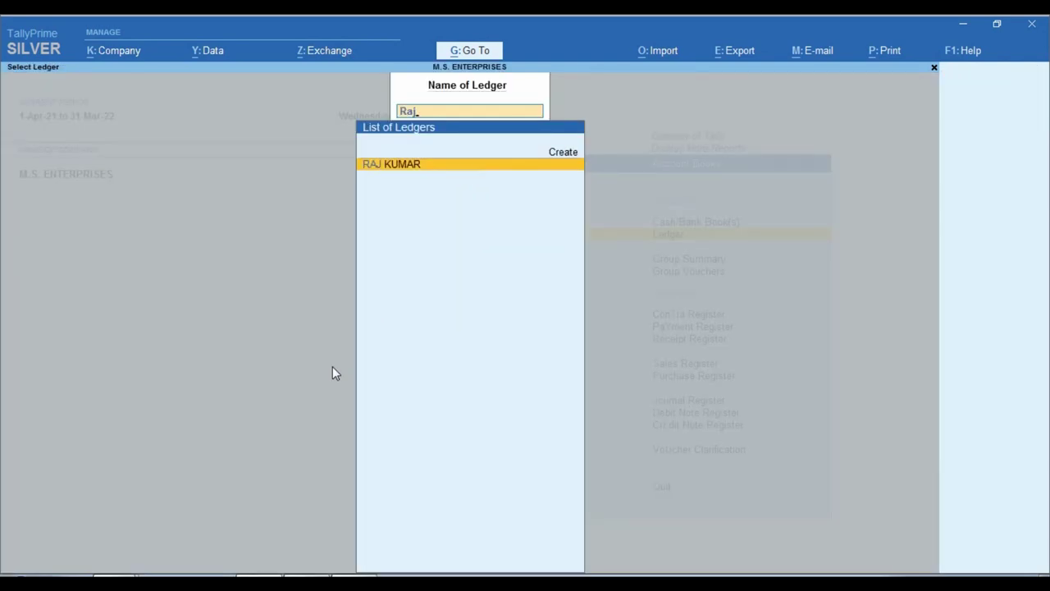
key(Return)
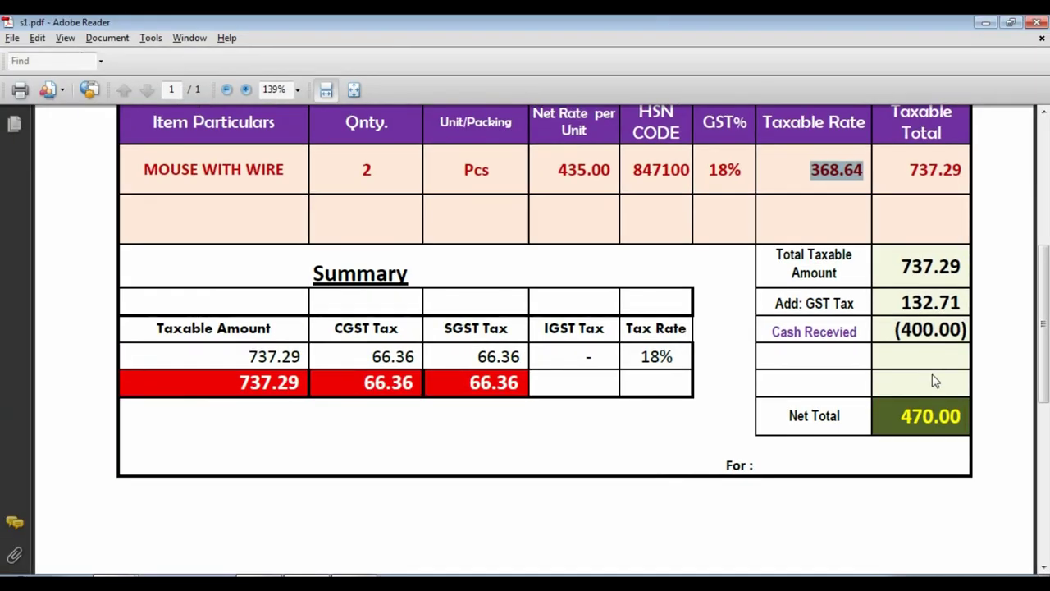
- Review the s1.pdf invoice details, and open sales voucher No. 1 from the customer's ledger in TallyPrime
scroll(1001, 348, up, 3)
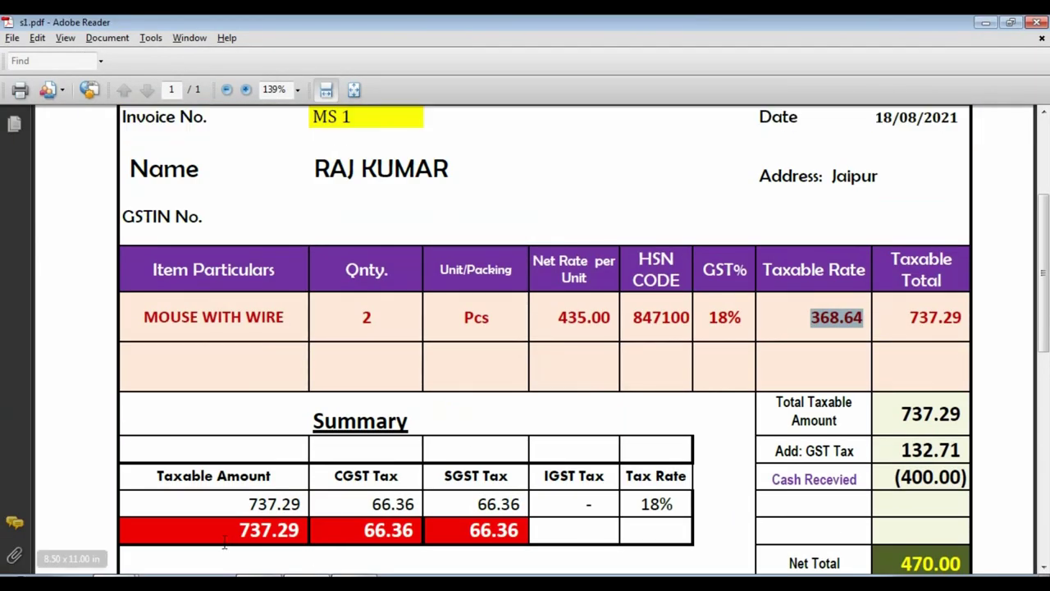
key(alt+Tab)
key(Return)
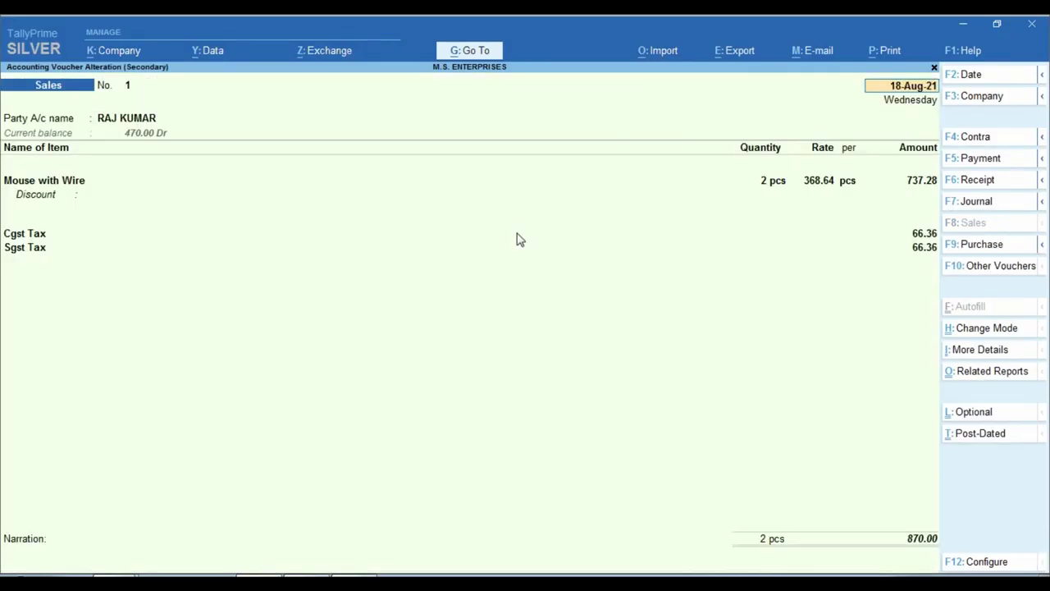
- Try changing the party account of sales voucher No. 1 to Cash
key(Up)
text(C)
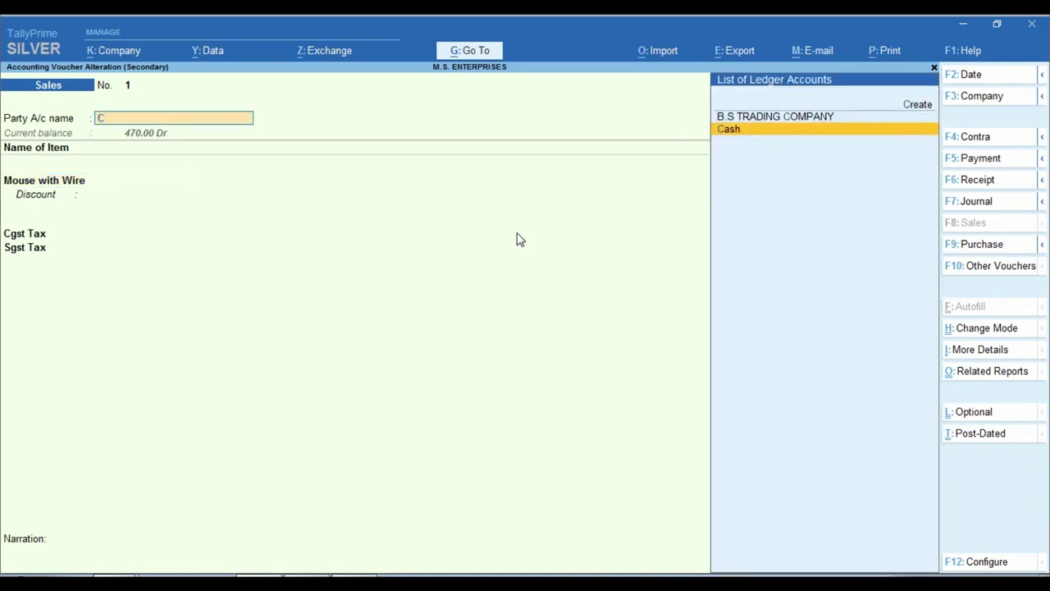
text(ash)
key(Return)
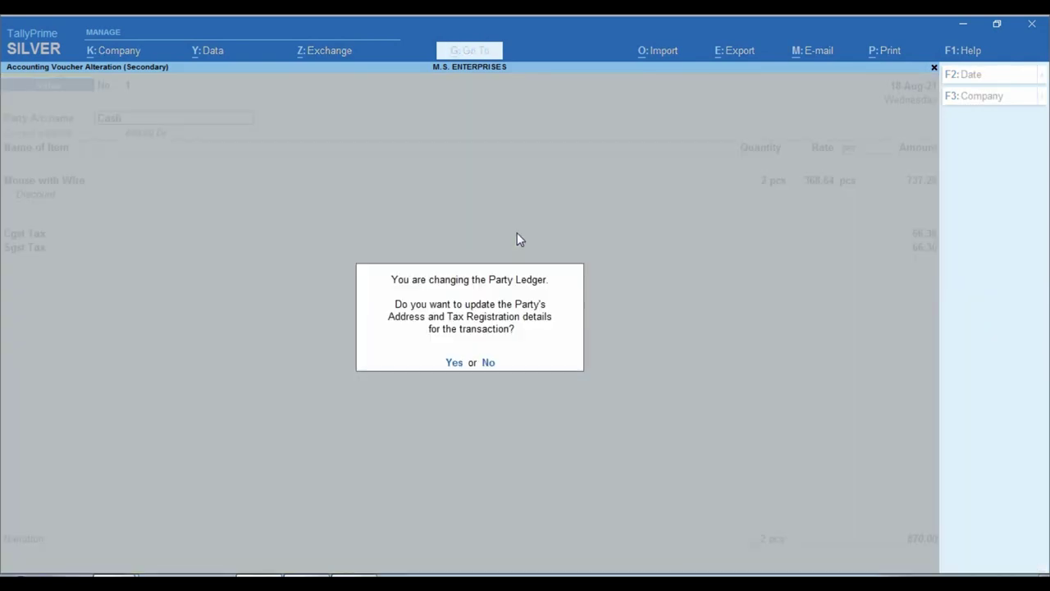
key(Escape)
- Set the voucher's party account back to the invoiced customer without updating the address and tax registration details
text(Raj)
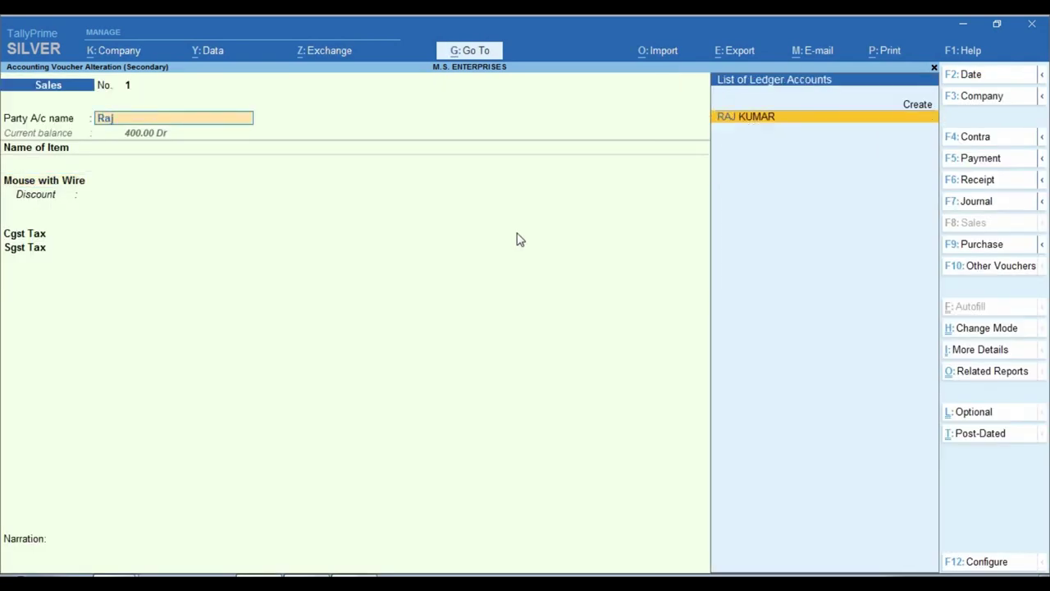
key(Return)
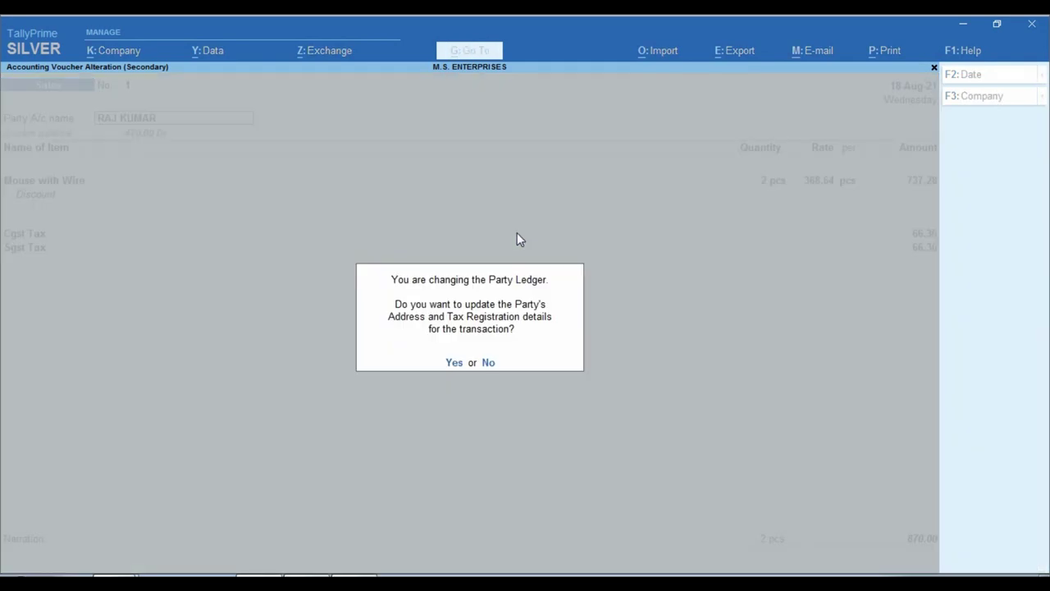
key(n)
key(BackSpace)
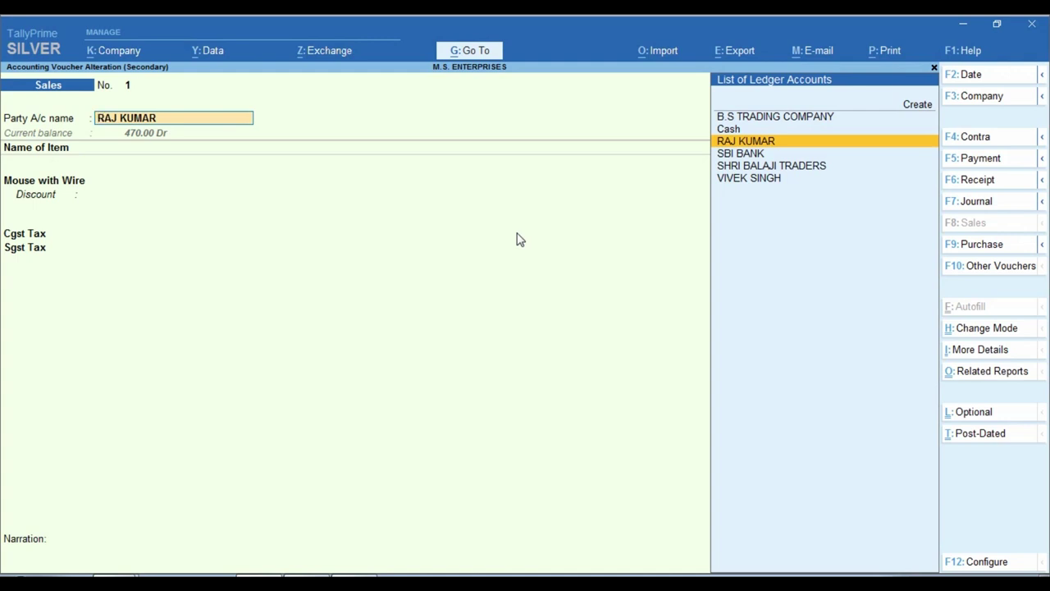
- Leave the sales voucher and check the debit and credit totals and closing balance in the customer's ledger report
key(ctrl+o)
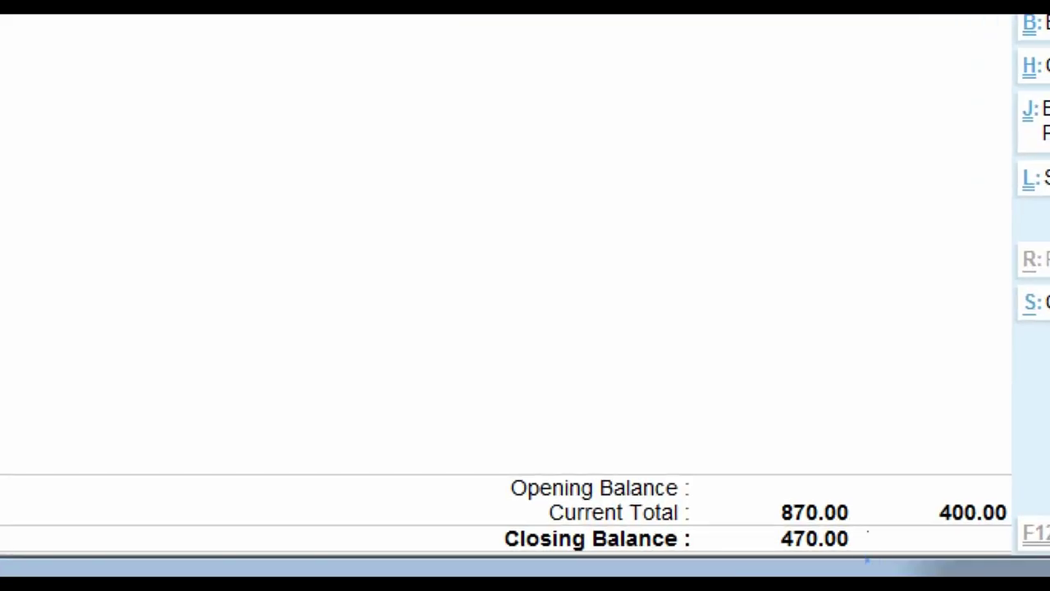
mouse_move(736, 466)
mouse_down()
mouse_move(826, 497)
mouse_move(879, 544)
mouse_move(876, 526)
mouse_up()
drag(895, 466, 1032, 527)
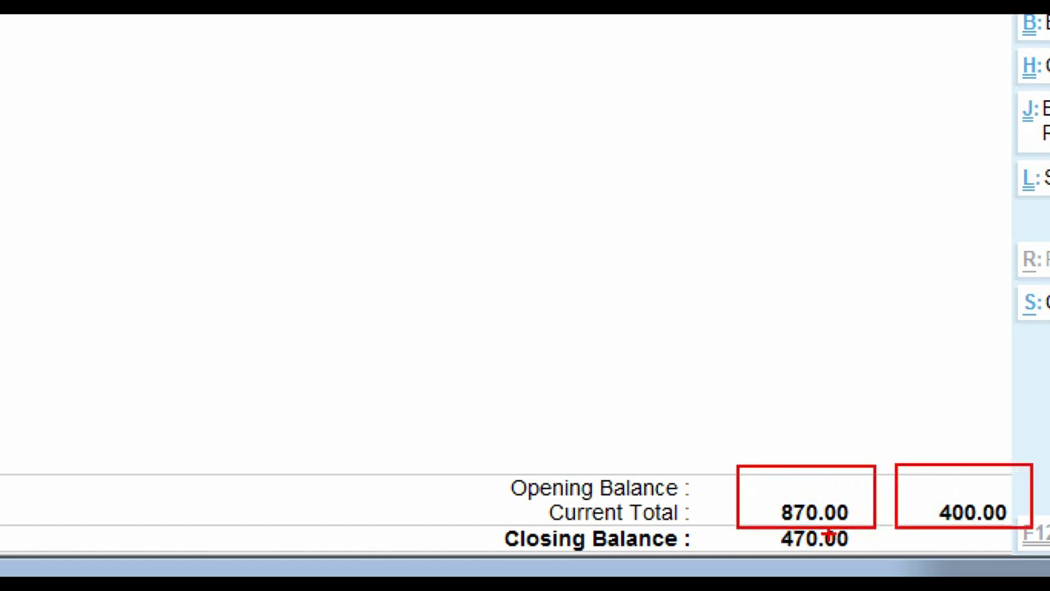
drag(739, 515, 826, 552)
- Switch to s1.pdf in Adobe Reader, check the invoice's taxable amount, GST, cash received and net total against the ledger, and return to TallyPrime
key(alt+Tab)
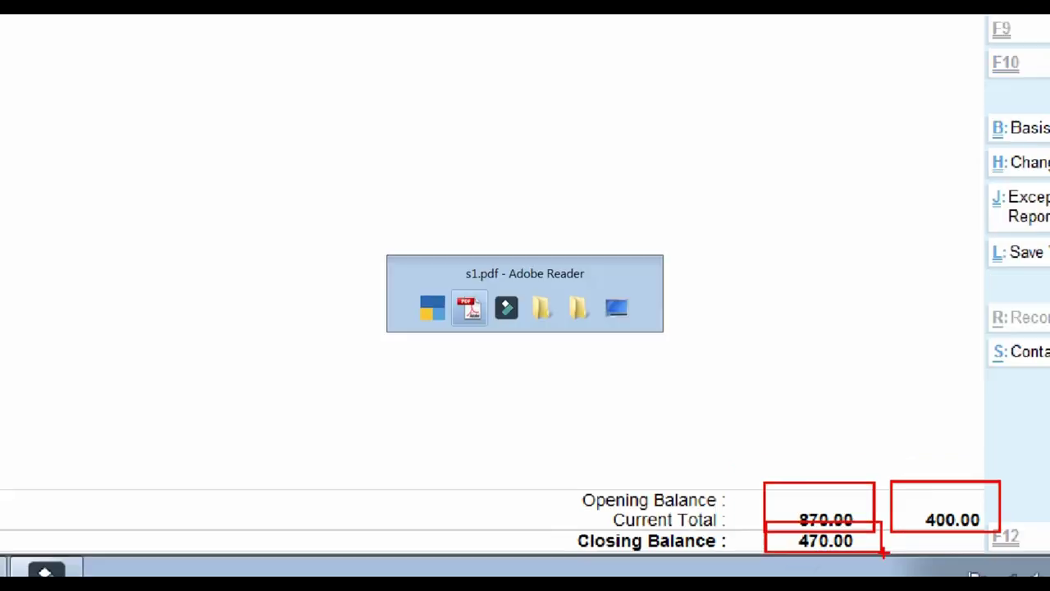
scroll(827, 509, down, 2)
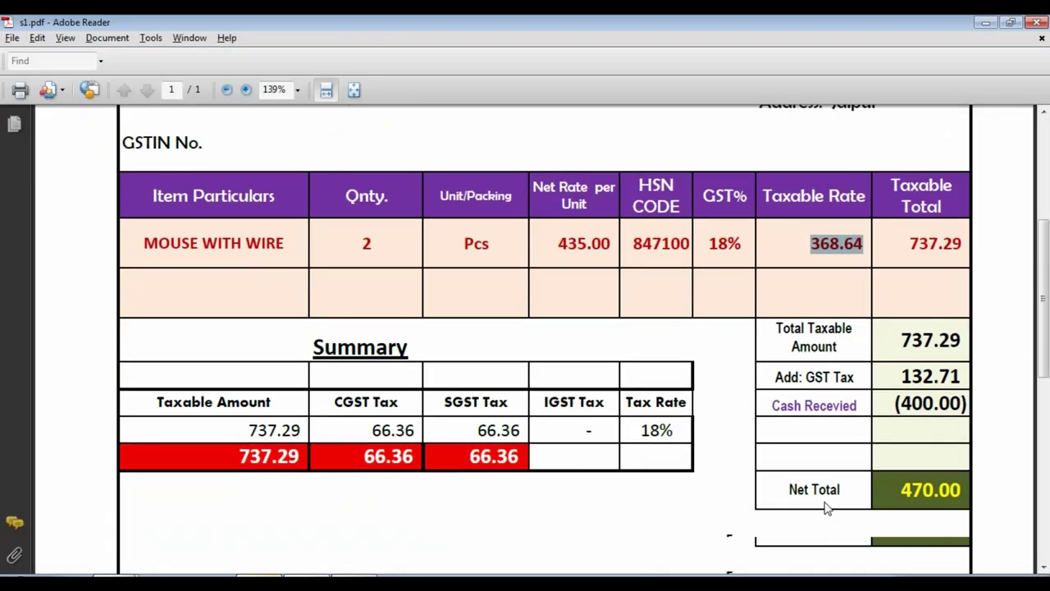
scroll(827, 509, down, 3)
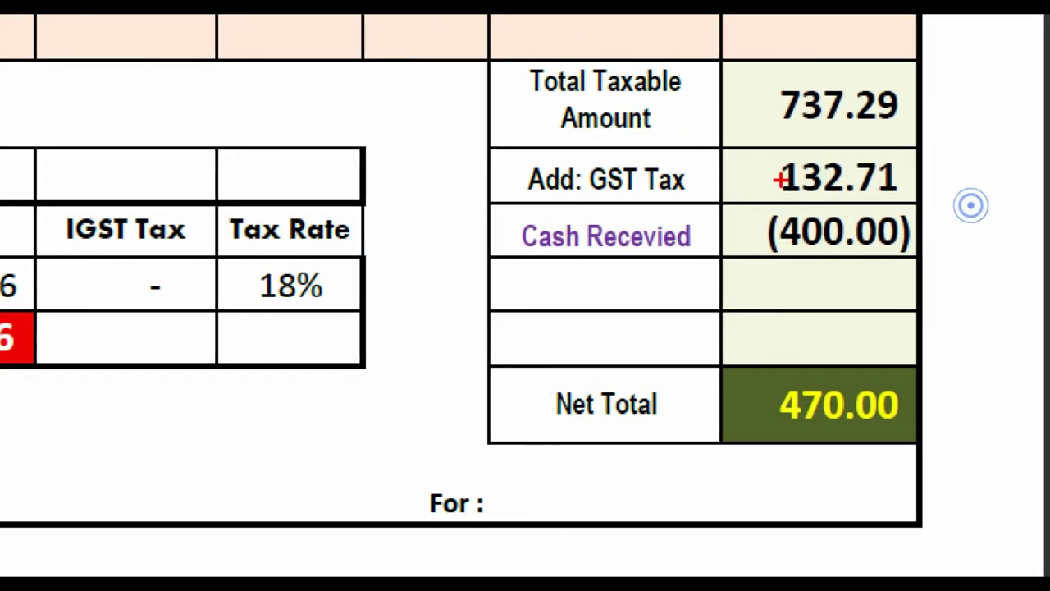
drag(887, 252, 916, 297)
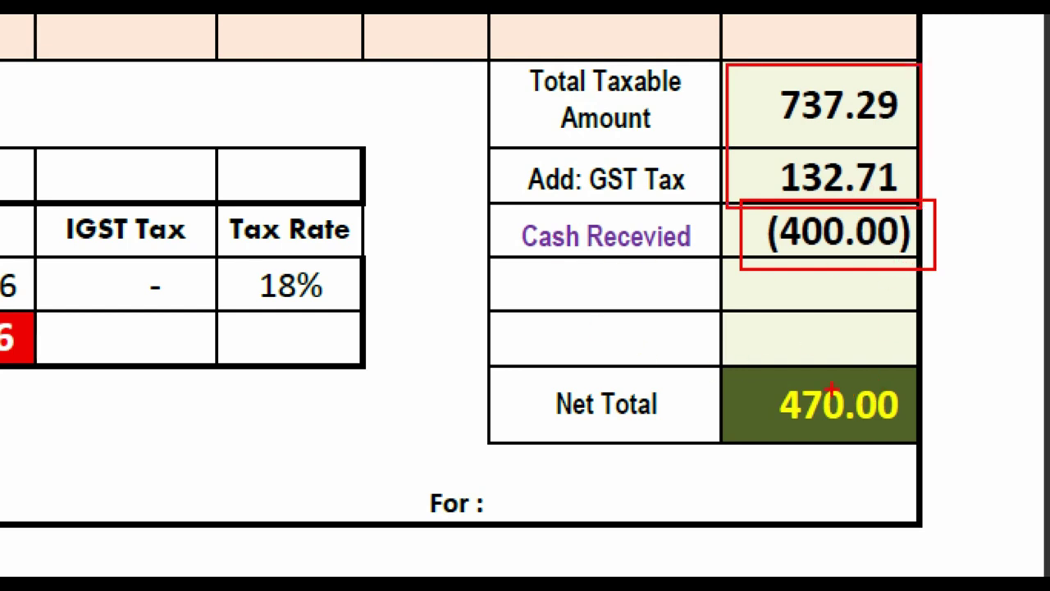
drag(743, 356, 924, 444)
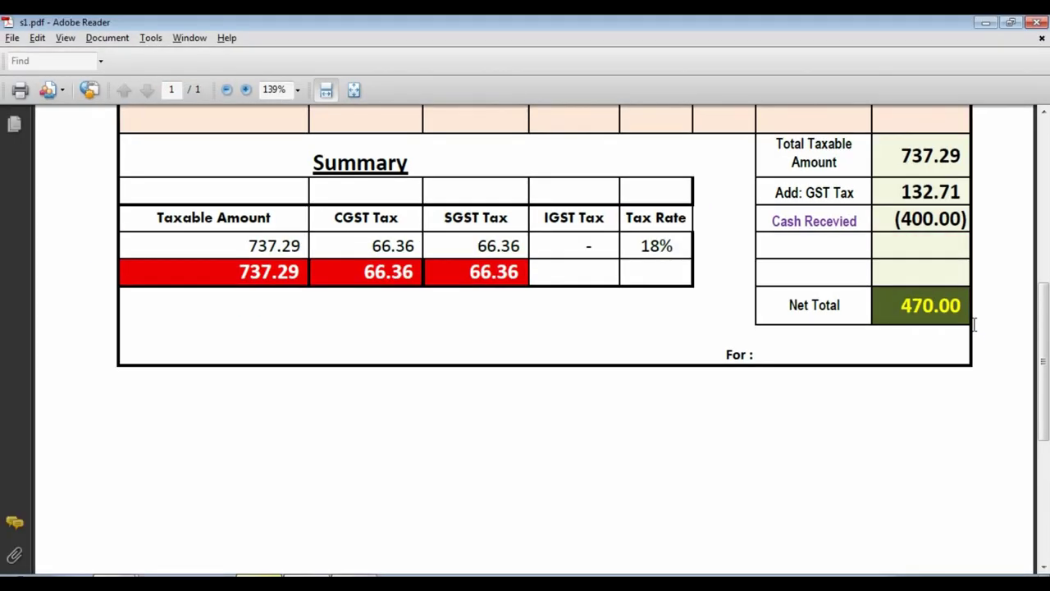
click(259, 573)
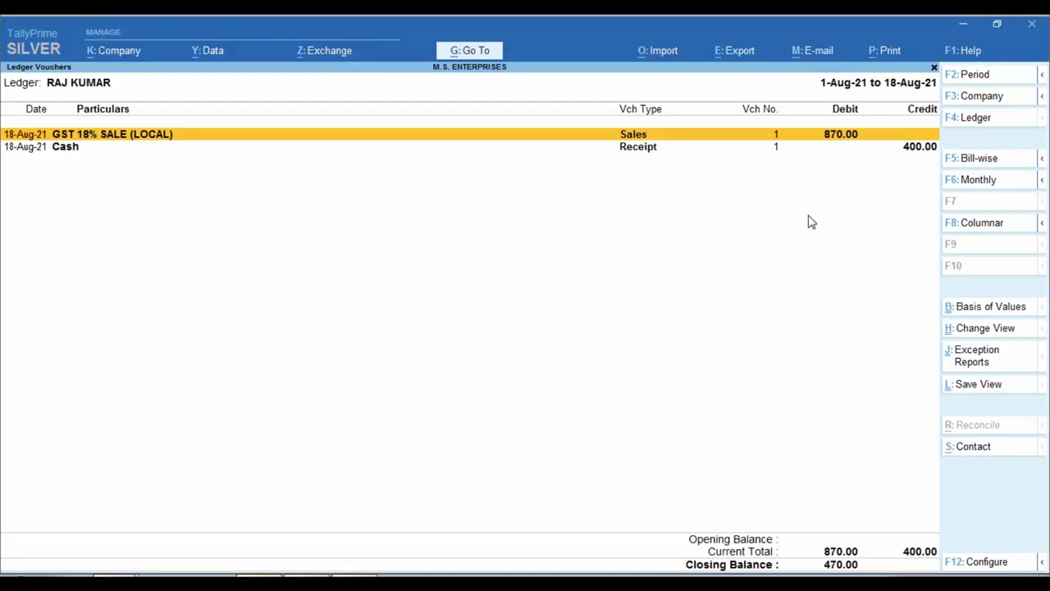